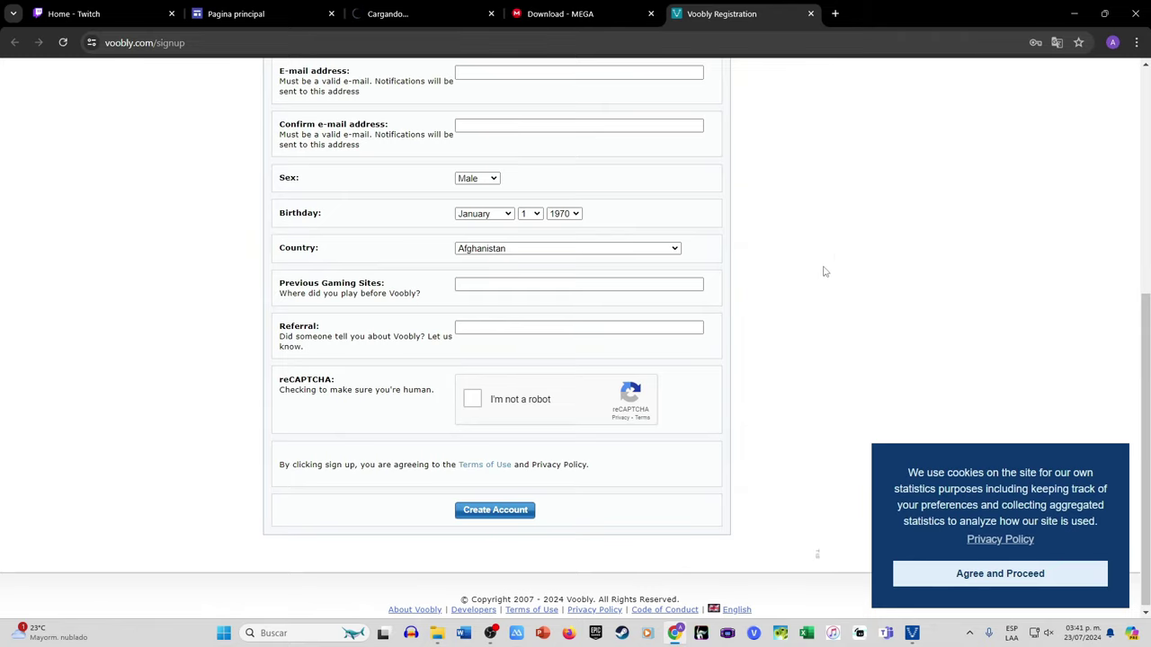
# - Switch to the Voobly client and sign in with the account username and password, enabling Remember Password
pyautogui.scroll(2, 831, 282)
pyautogui.scroll(3, 832, 282)
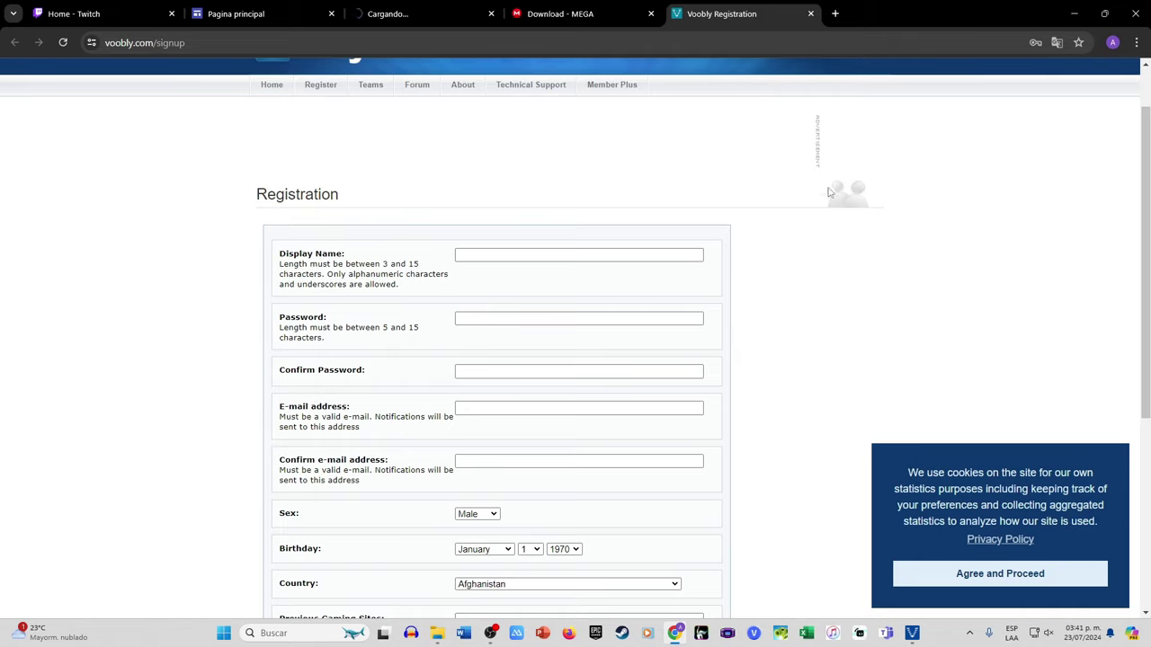
pyautogui.click(912, 633)
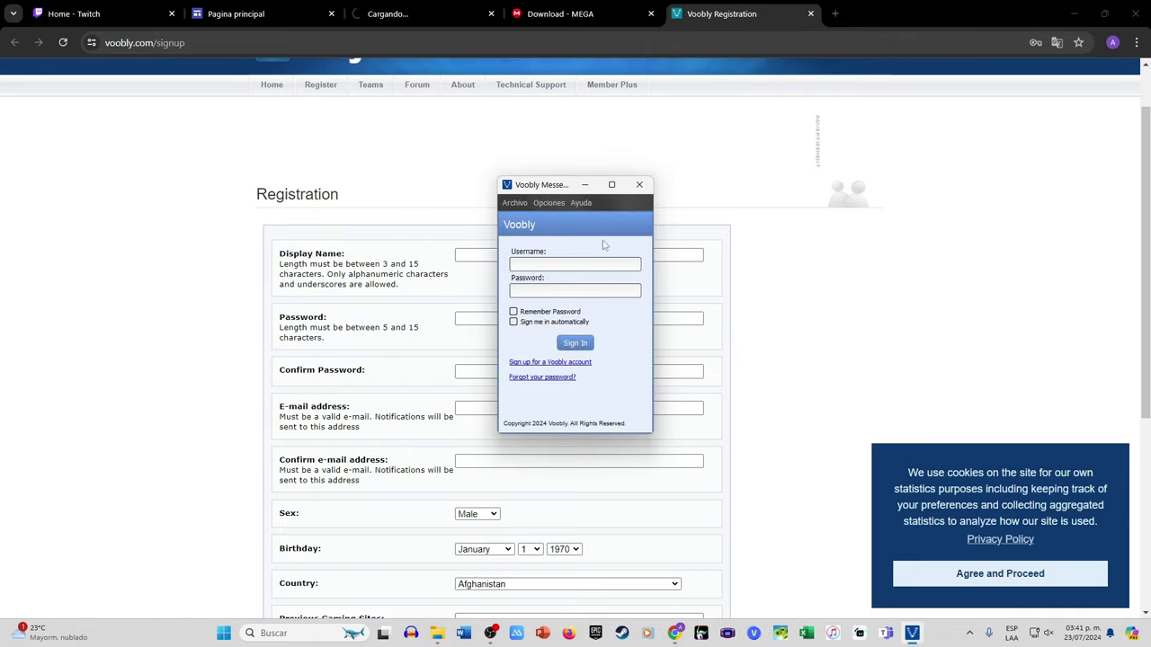
pyautogui.moveTo(558, 190); pyautogui.dragTo(583, 161)
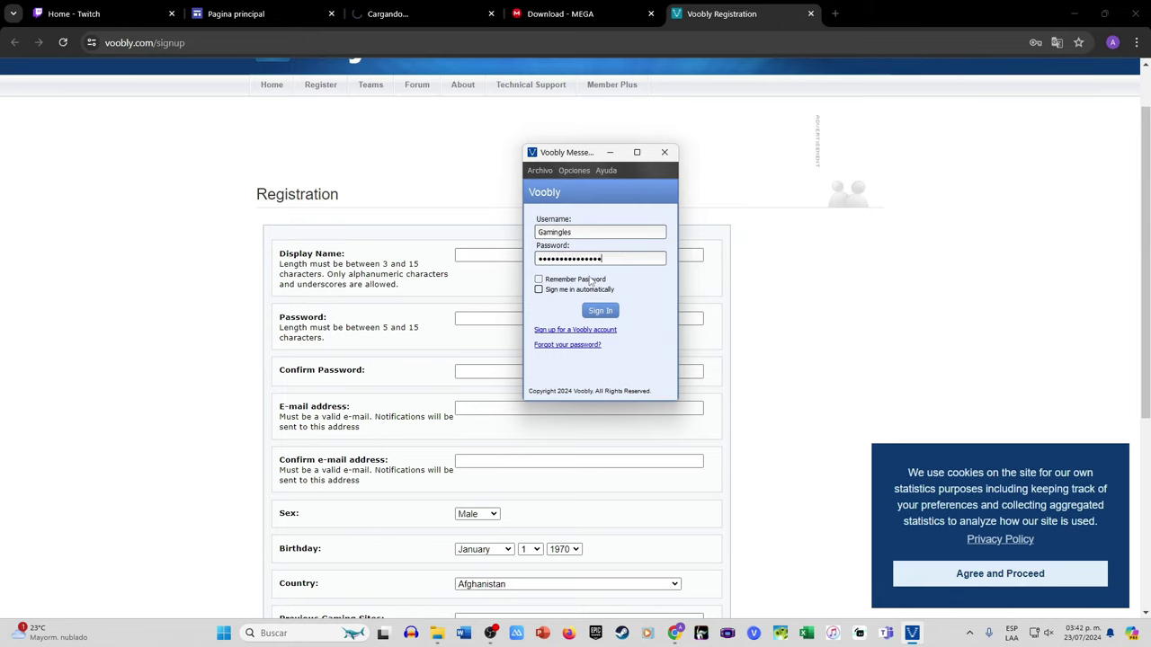
pyautogui.click(604, 311)
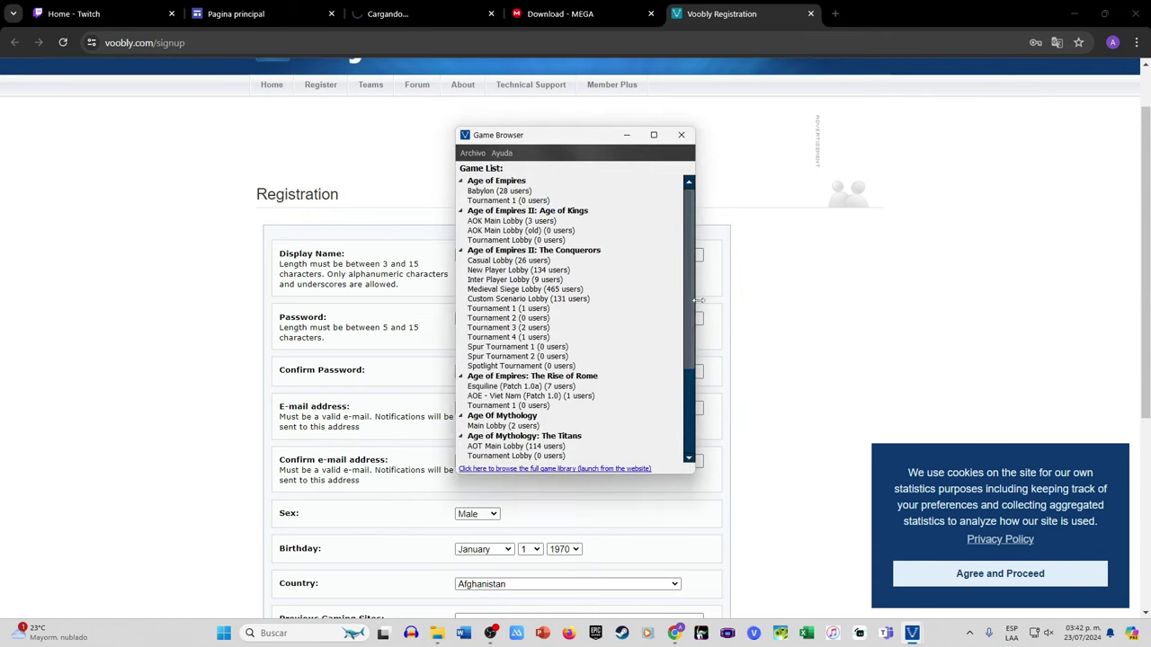
# - Find Age of Mythology: The Titans in the game list and open its AOT Main Lobby
pyautogui.scroll(-3, 686, 270)
pyautogui.scroll(3, 683, 252)
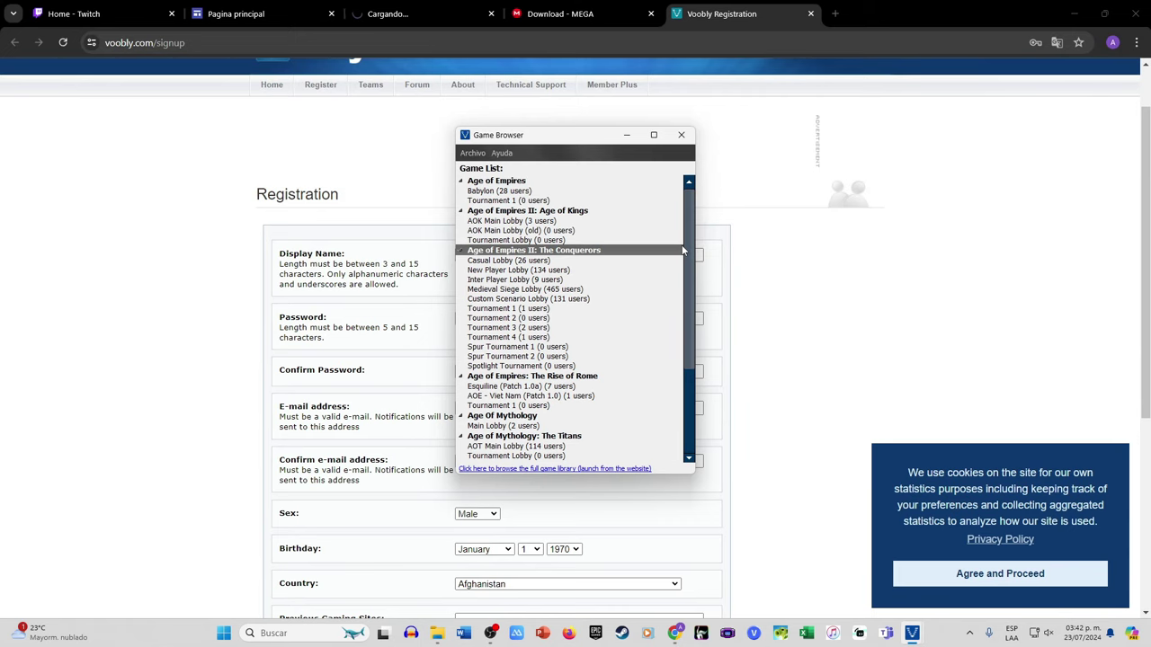
pyautogui.moveTo(684, 252); pyautogui.dragTo(690, 360)
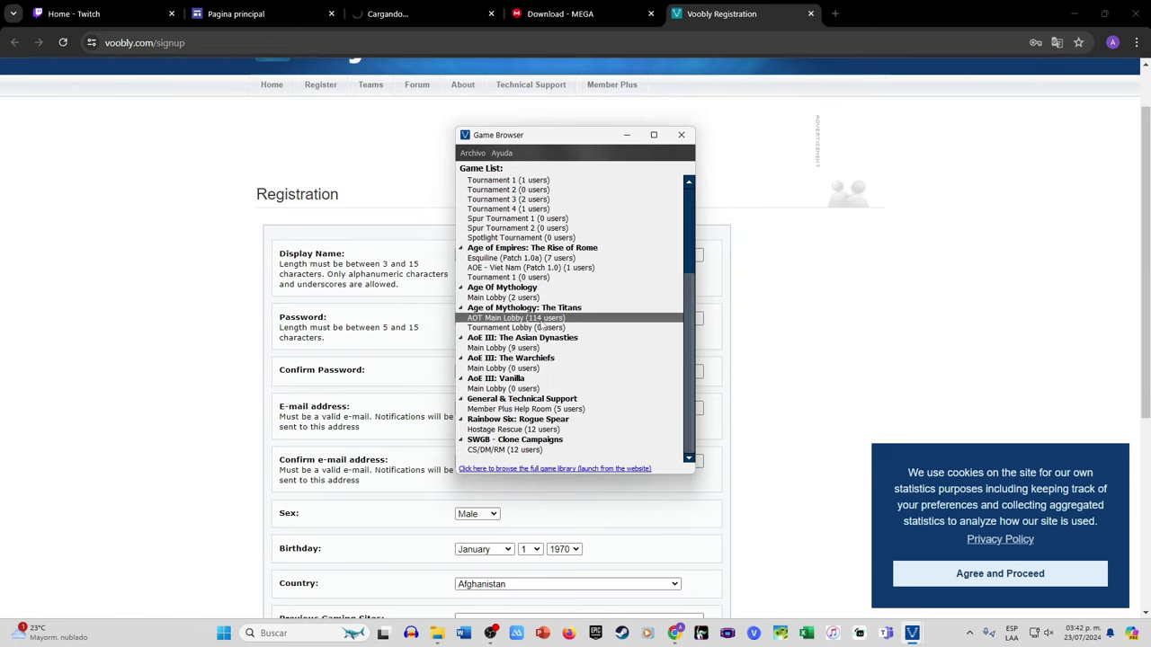
pyautogui.doubleClick(542, 324)
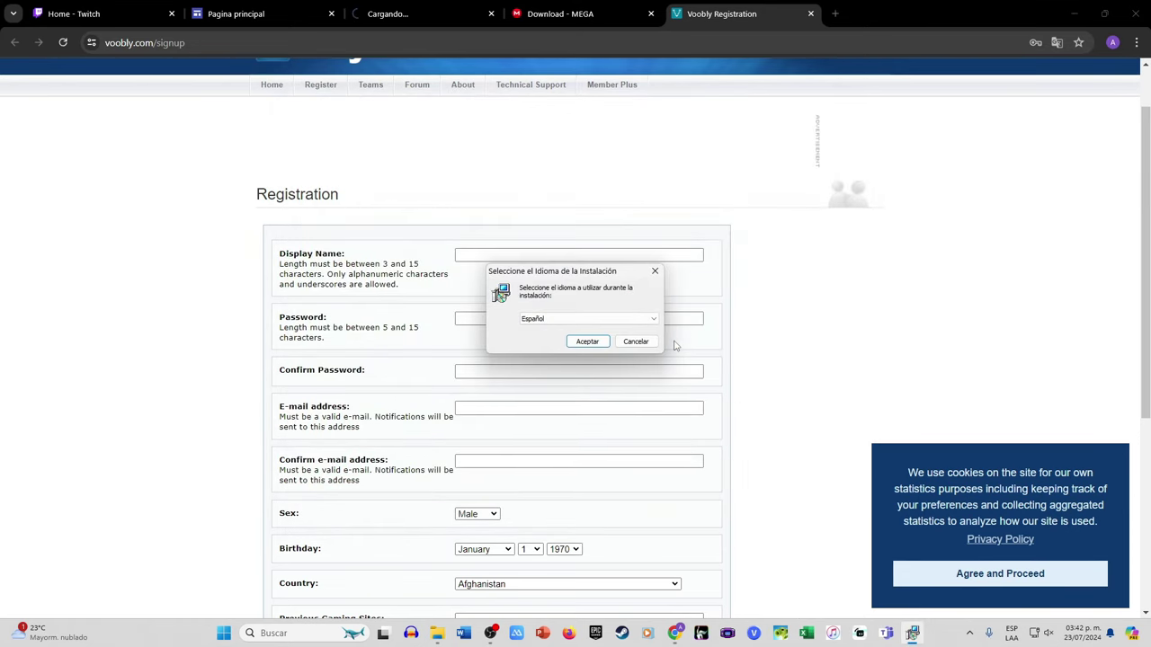
# - Install the Voobly Game Data with Español as the setup language, and finish with Start Voobly enabled
pyautogui.click(587, 342)
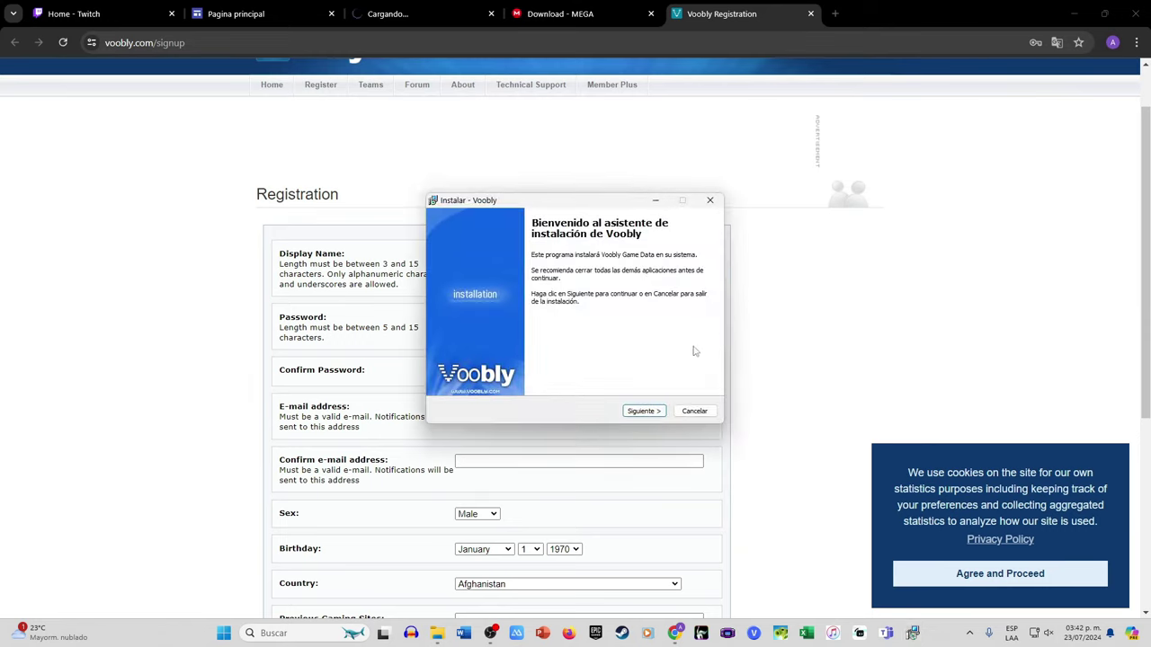
pyautogui.click(642, 412)
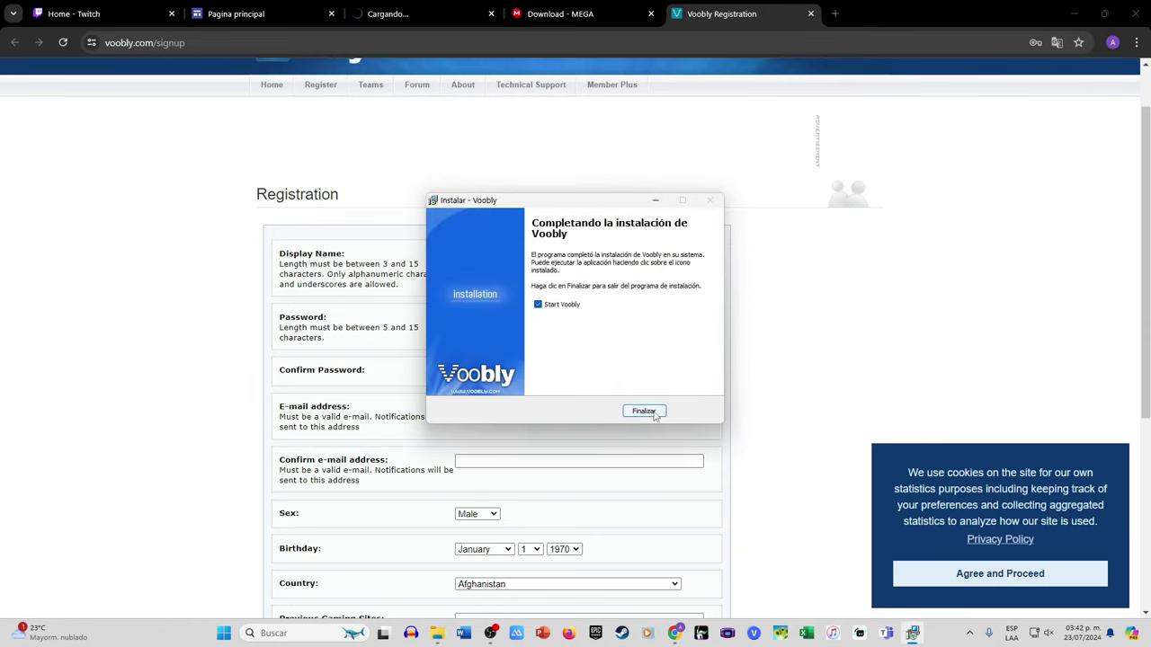
pyautogui.click(644, 411)
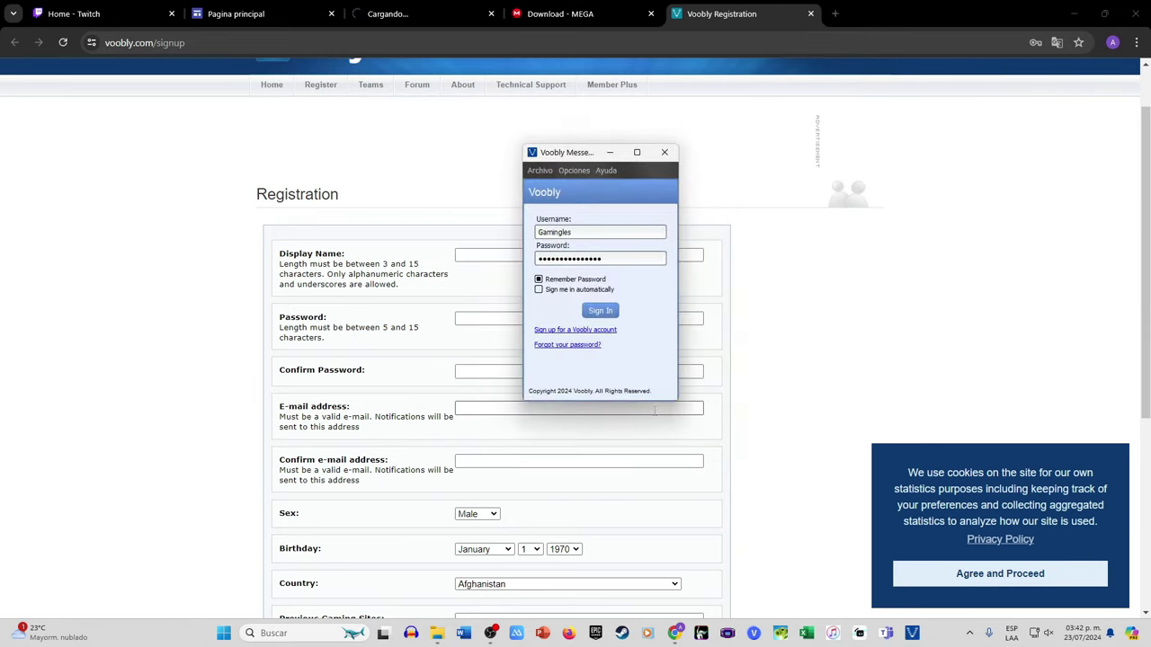
# - Sign in to Voobly again with the saved credentials and enter the AOT Main Lobby of The Titans
pyautogui.click(576, 290)
pyautogui.click(599, 311)
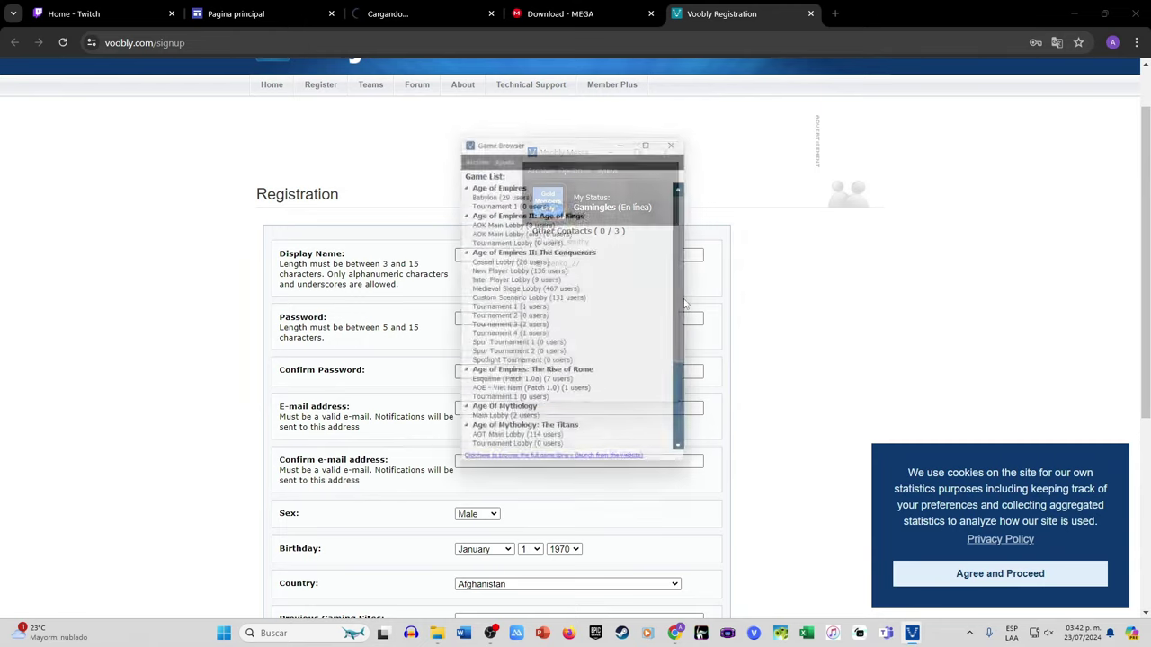
pyautogui.scroll(-3, 613, 324)
pyautogui.scroll(-1, 613, 324)
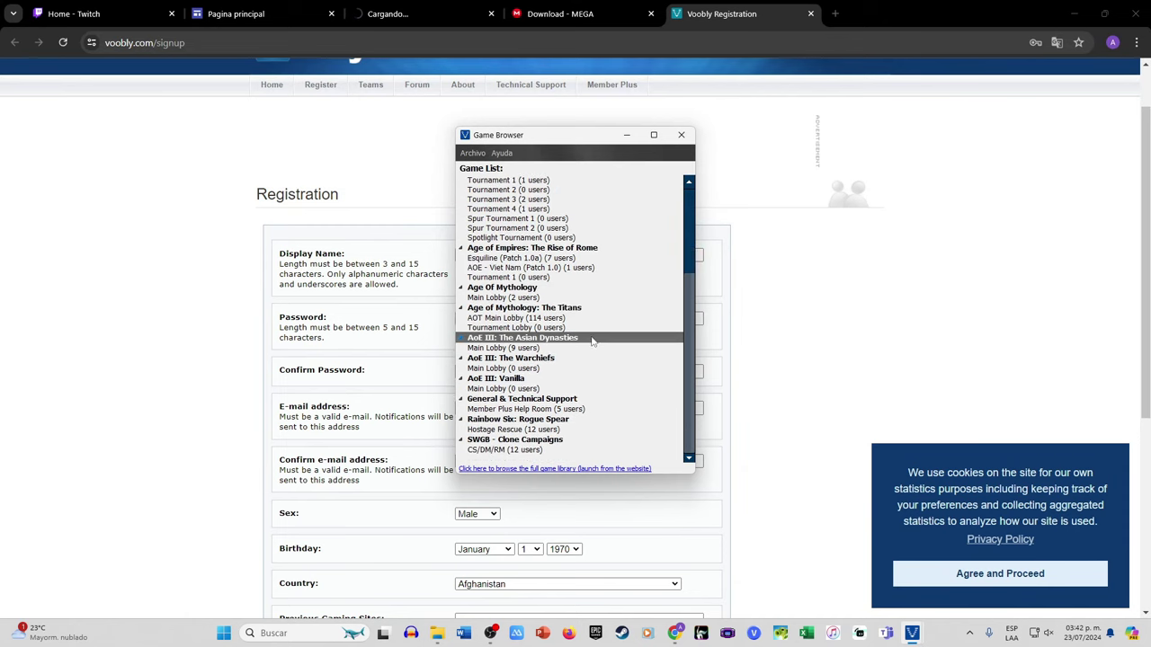
pyautogui.doubleClick(536, 319)
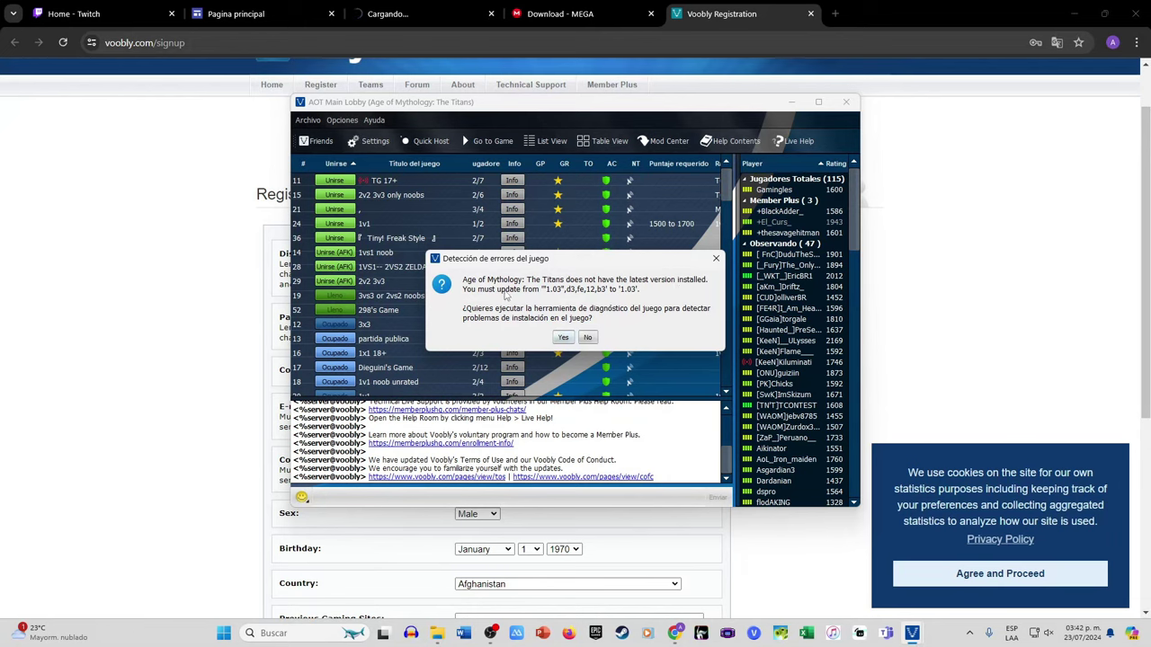
# - Run the game diagnostics for The Titans, review the detailed log and close the report
pyautogui.click(564, 338)
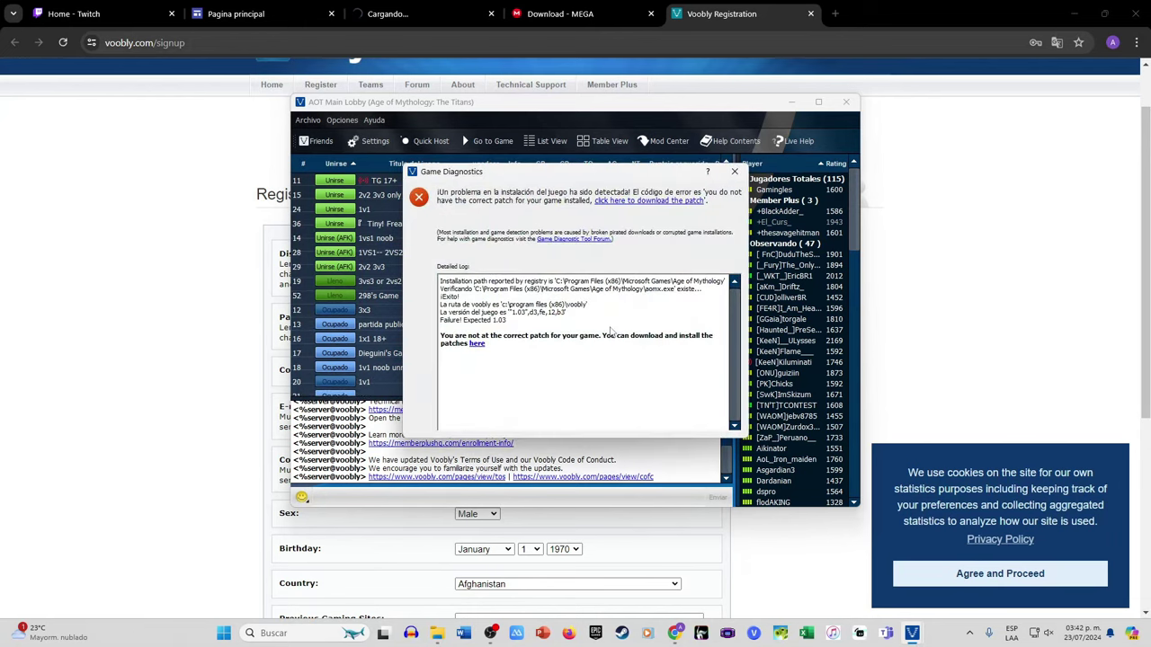
pyautogui.moveTo(730, 319); pyautogui.dragTo(622, 372)
pyautogui.click(618, 379)
pyautogui.click(733, 171)
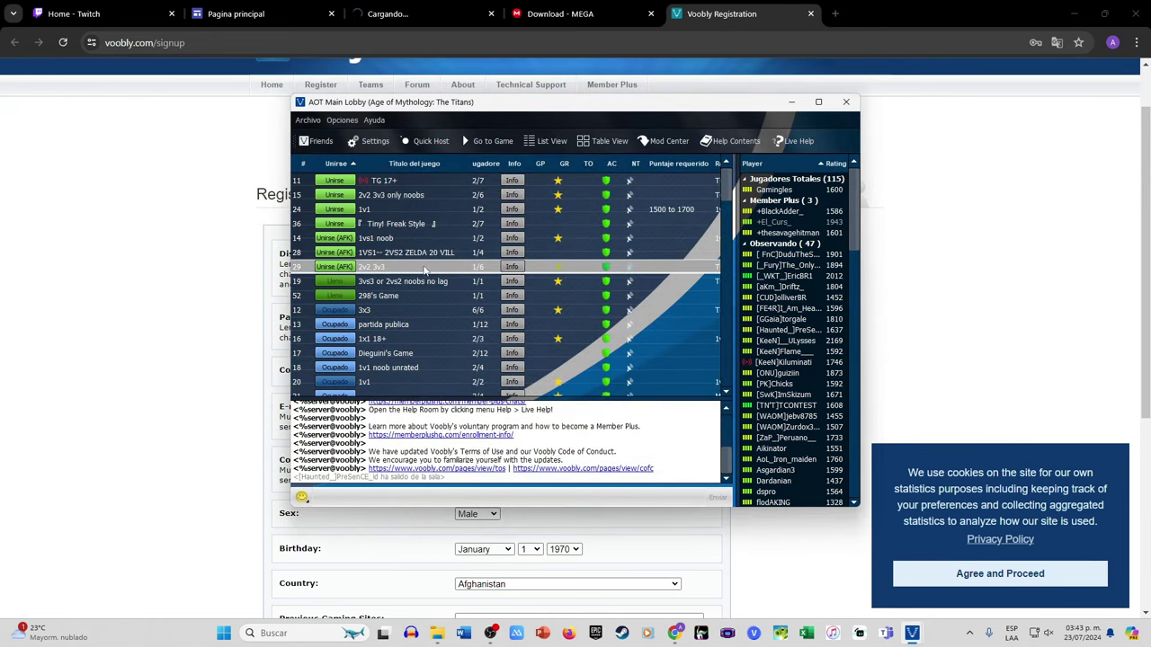
# - Try to join the "2v2 3v3 only noobs" game, rerunning the game diagnostics and closing the report
pyautogui.click(342, 200)
pyautogui.click(570, 348)
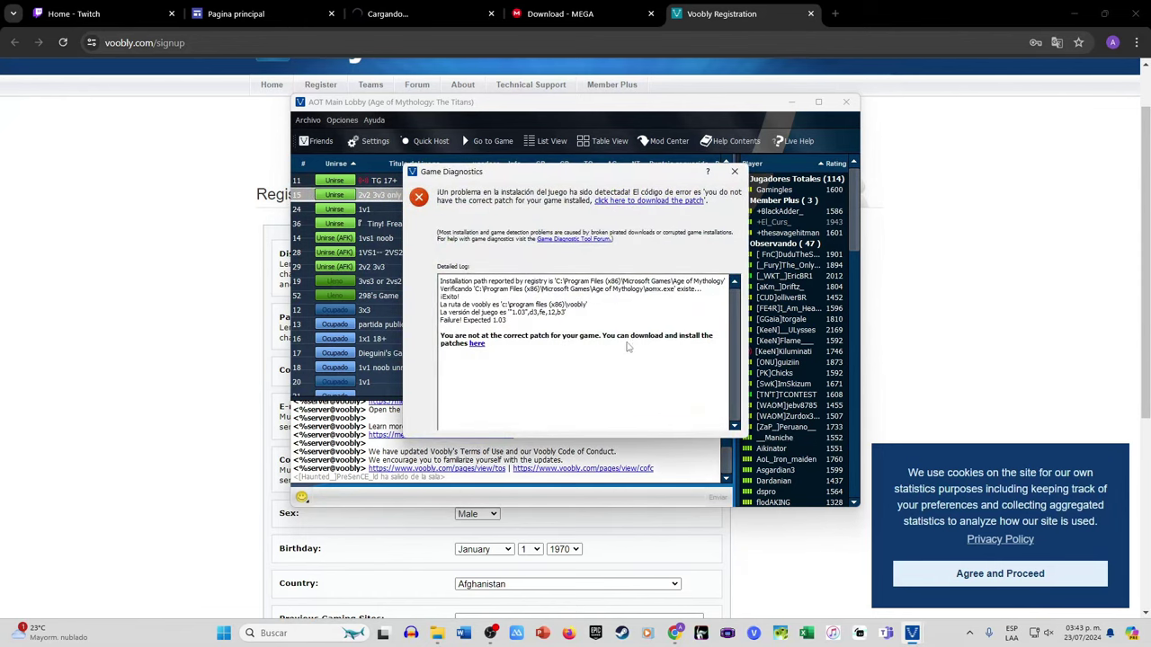
pyautogui.click(733, 171)
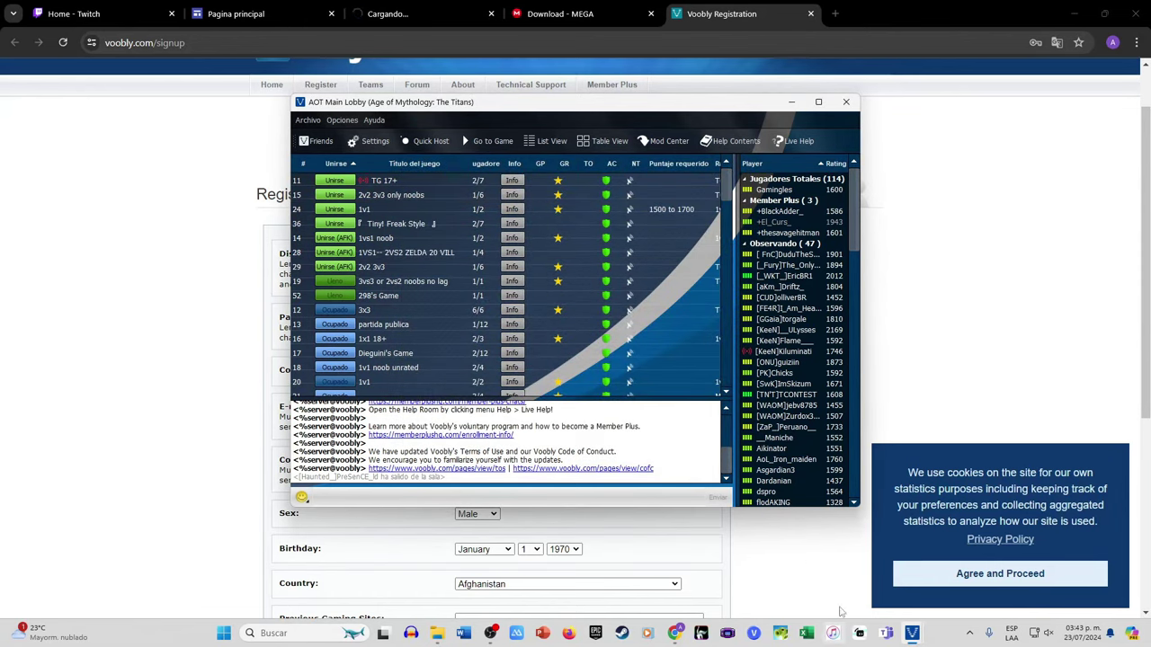
# - Close the AOT Main Lobby, the Voobly Messenger and the Game Browser windows
pyautogui.click(846, 102)
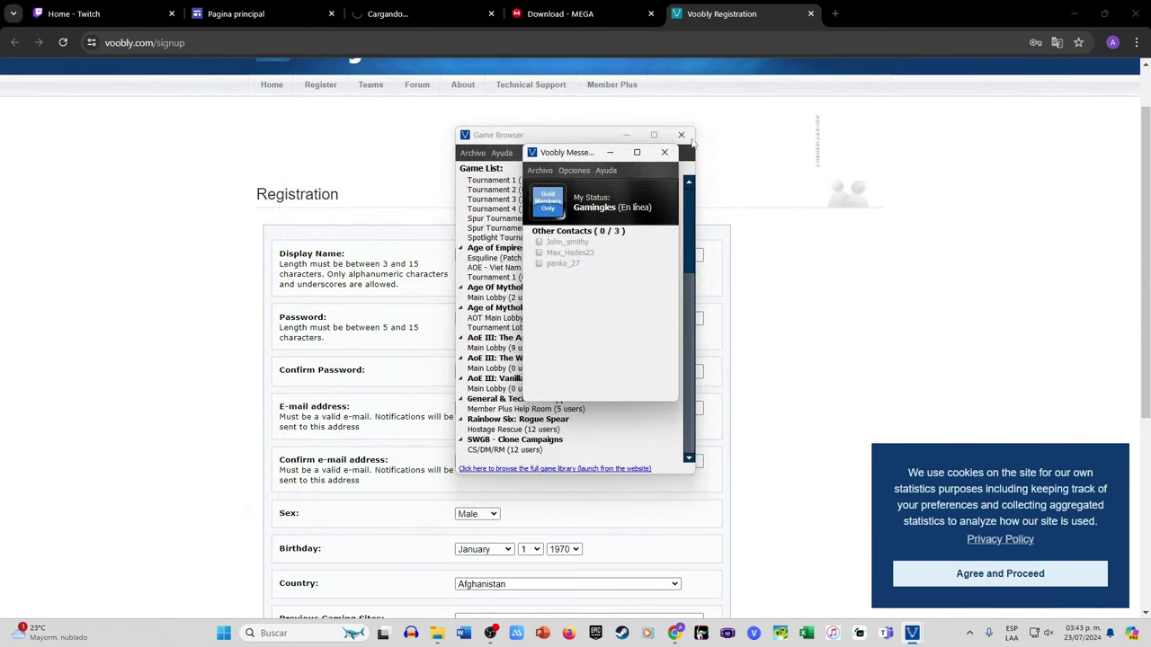
pyautogui.click(664, 152)
pyautogui.click(681, 135)
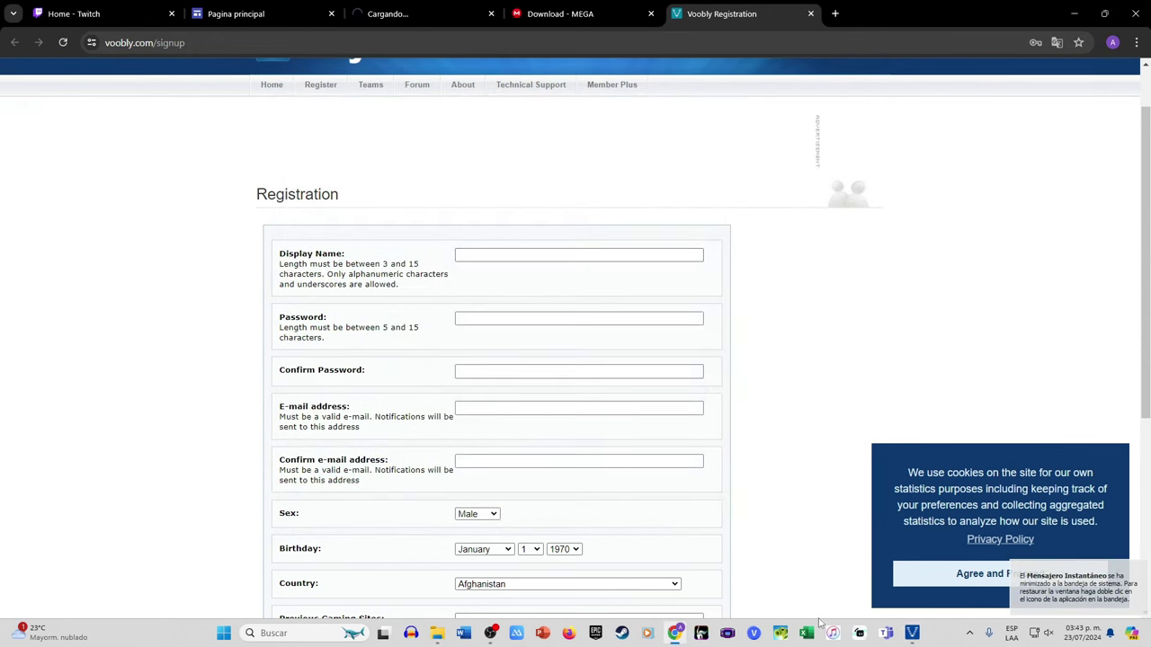
# - Open the Parche folder in File Explorer and run aomx10to103 to install the Age of Mythology Titans Expansion Patch 1.03
pyautogui.click(437, 636)
pyautogui.doubleClick(315, 124)
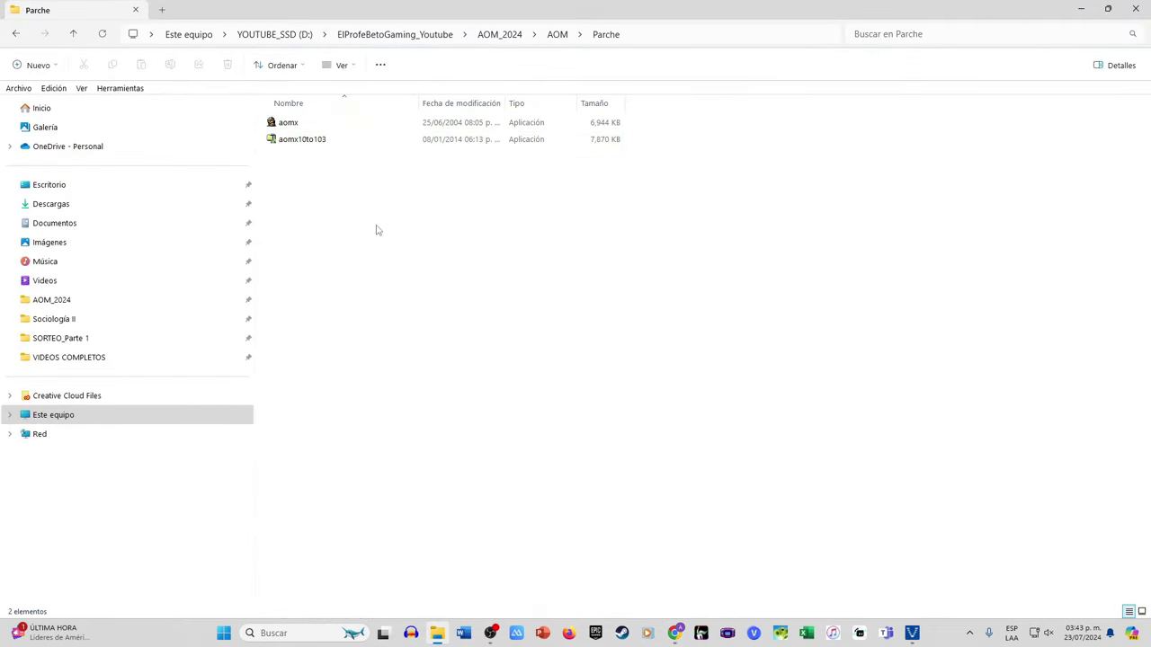
pyautogui.click(312, 139)
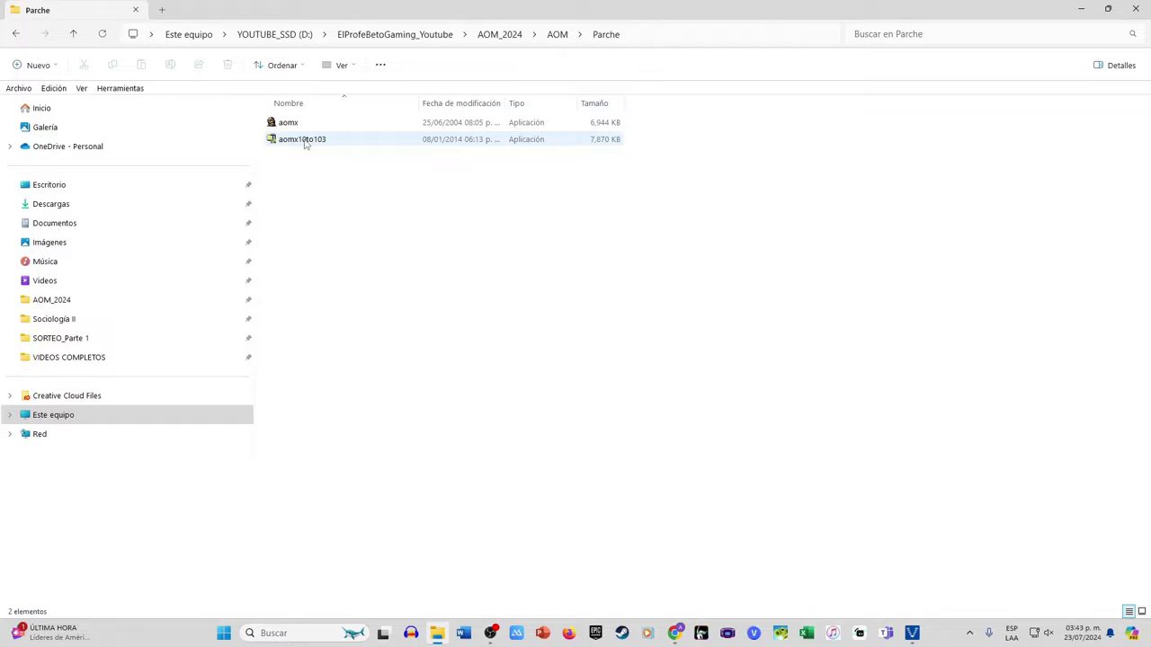
pyautogui.doubleClick(306, 142)
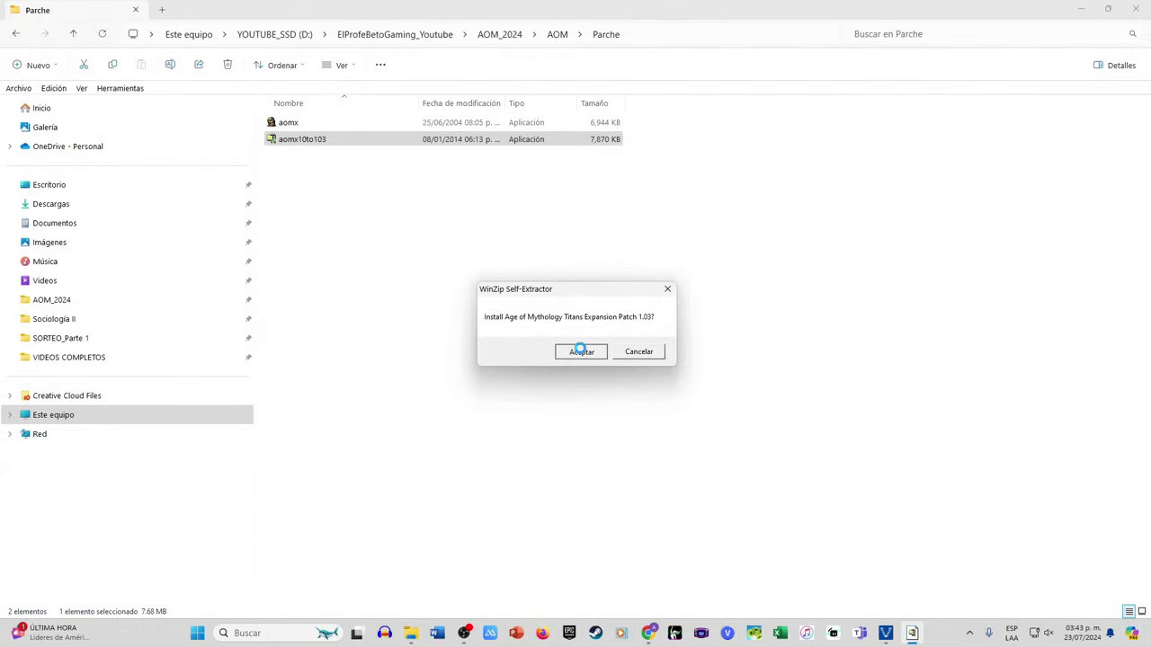
pyautogui.click(581, 350)
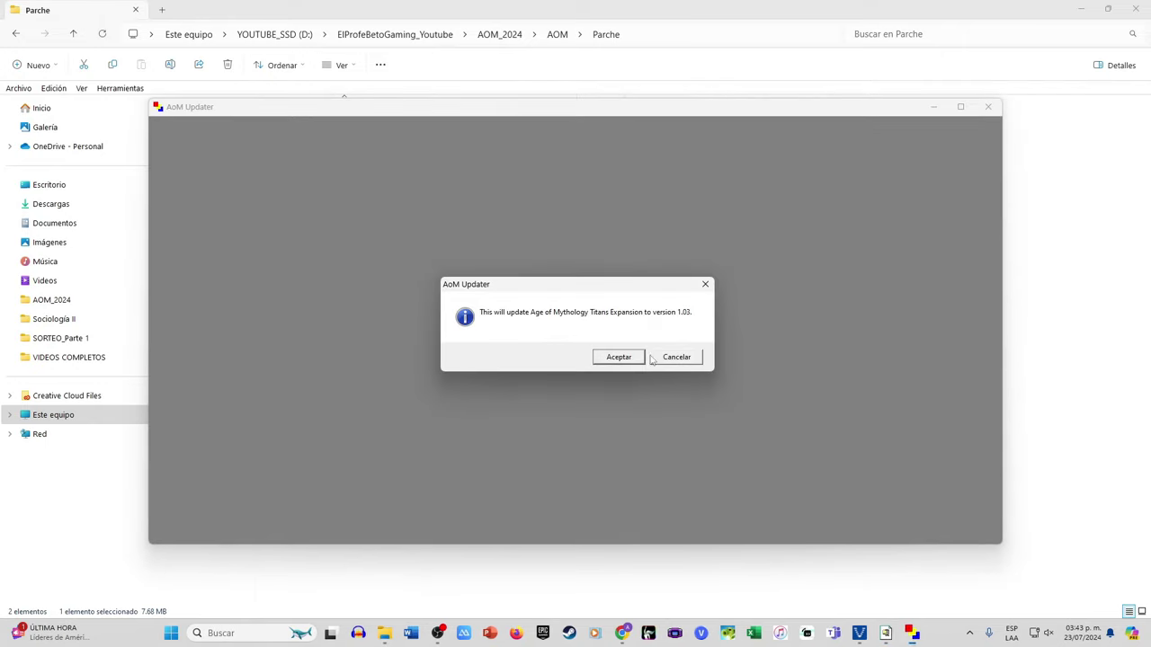
pyautogui.click(616, 359)
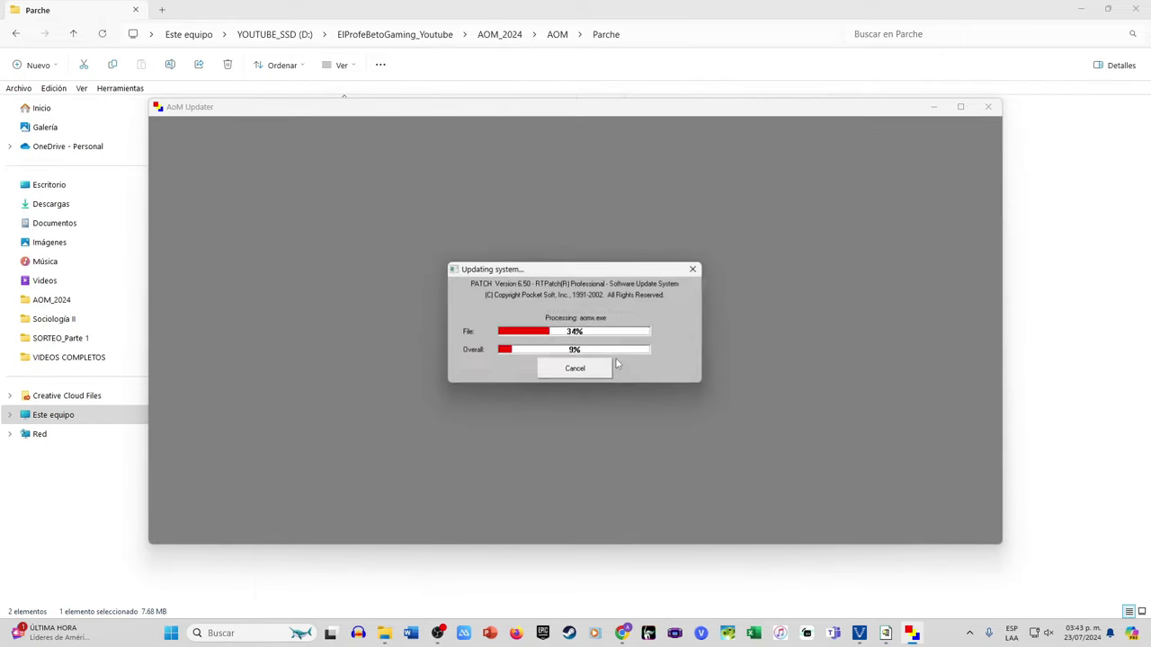
pyautogui.click(676, 358)
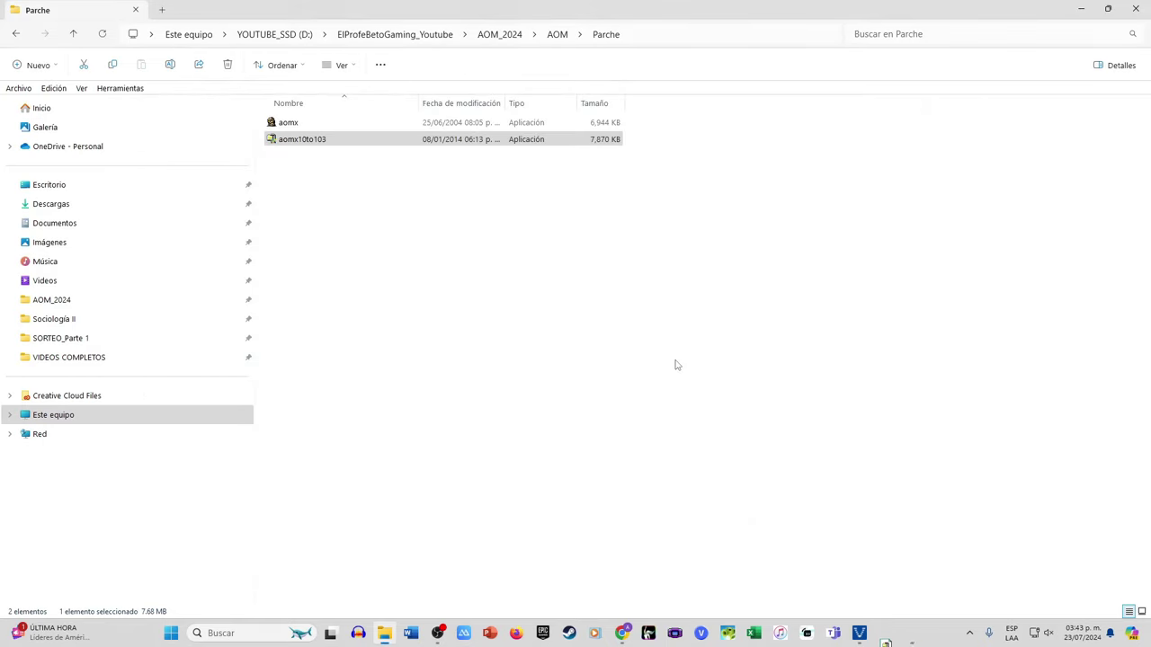
pyautogui.click(501, 242)
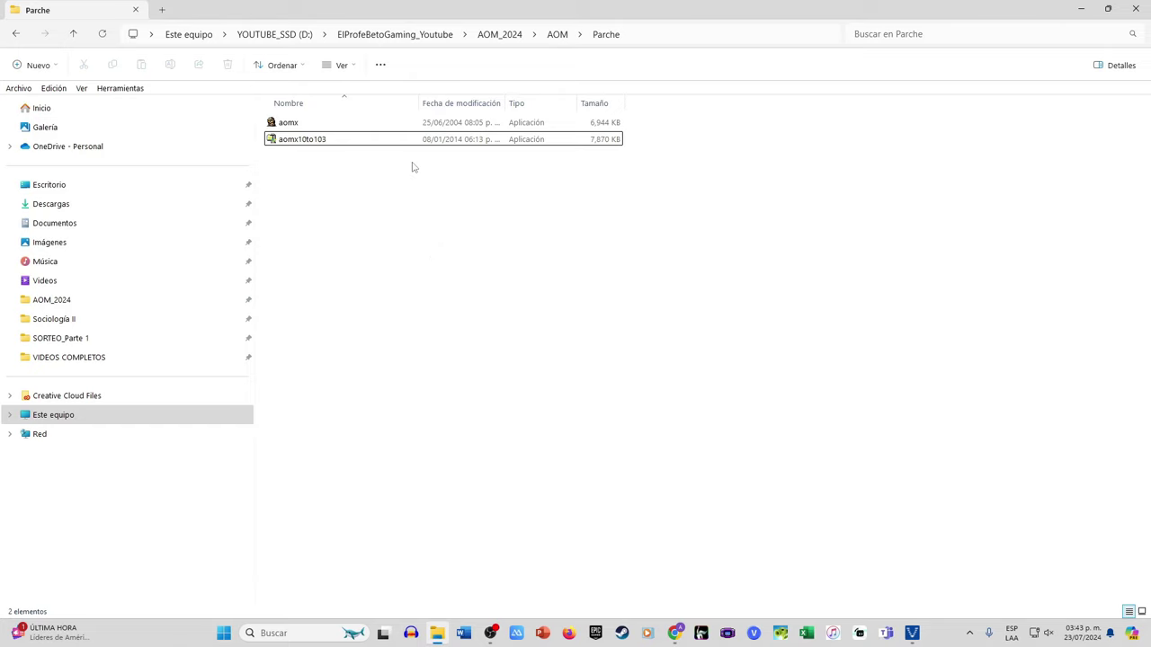
# - Copy the aomx application file from the Parche folder
pyautogui.click(304, 123)
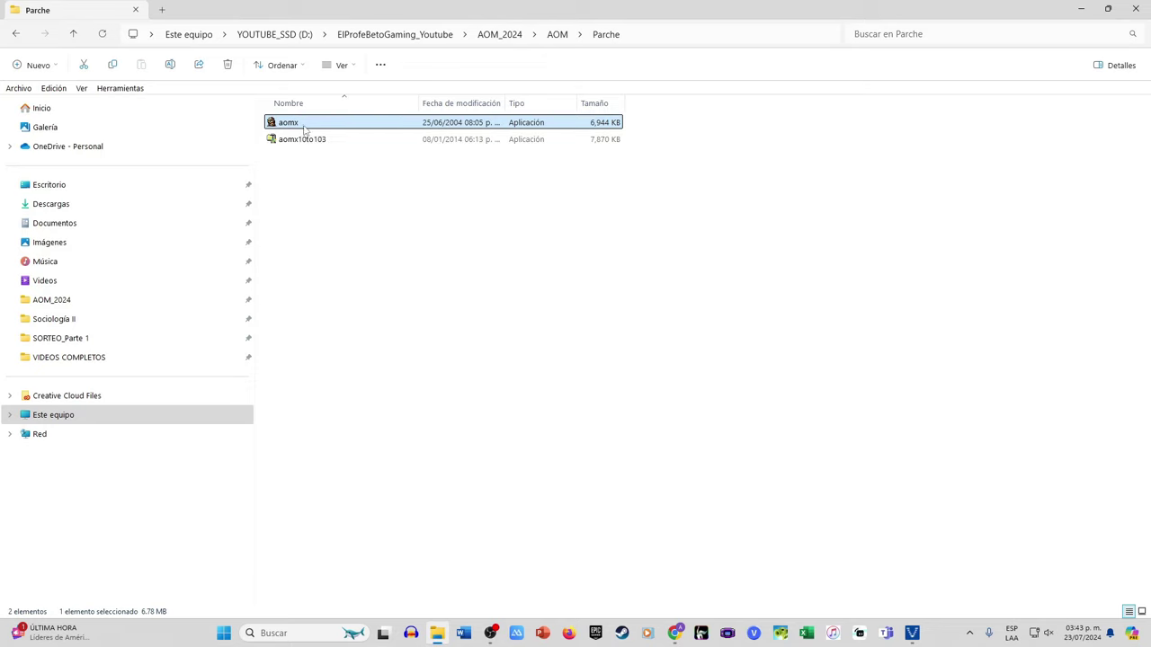
pyautogui.rightClick(305, 127)
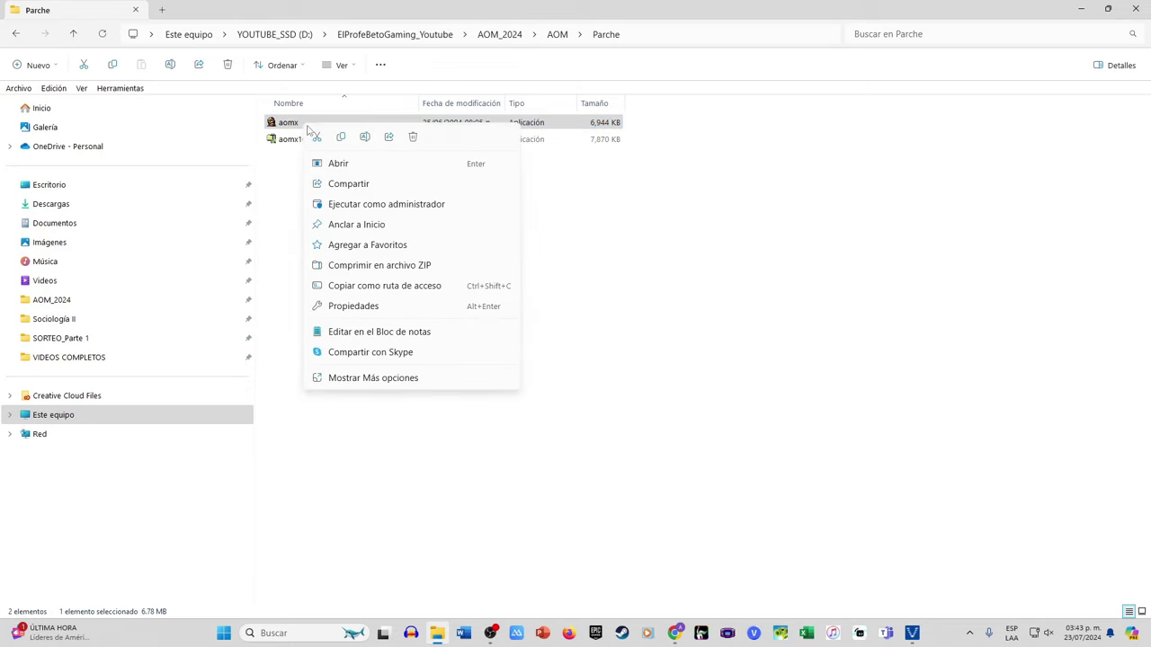
pyautogui.click(369, 378)
pyautogui.click(351, 473)
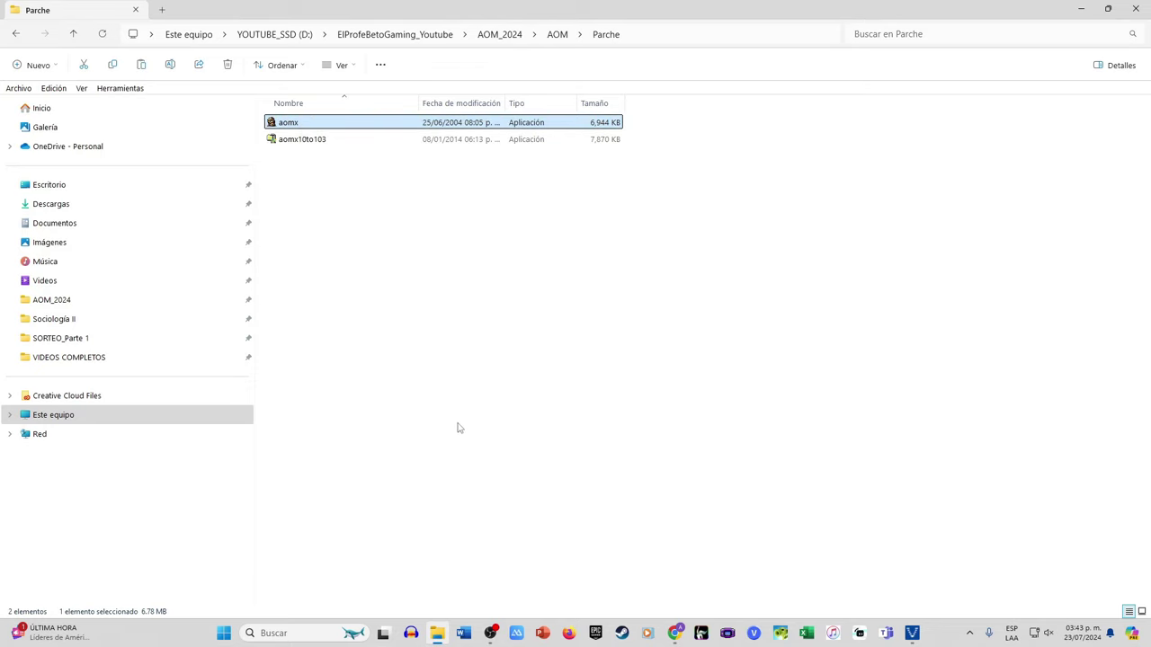
pyautogui.click(458, 428)
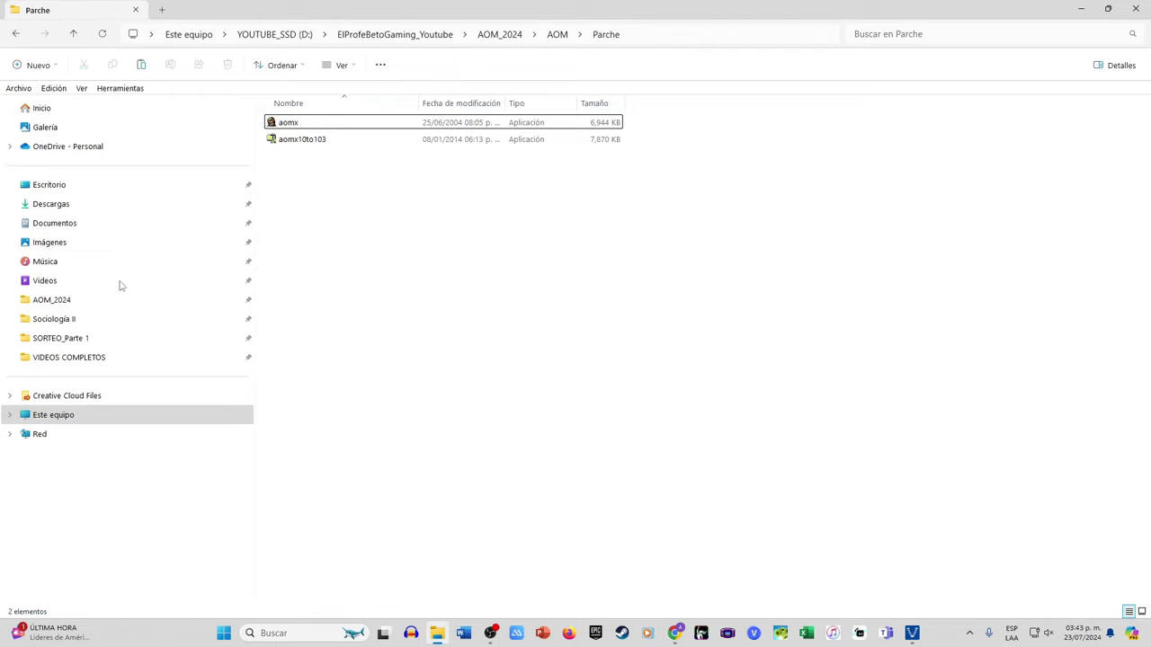
# - Open the Age of Mythology folder under Microsoft Games in Archivos de programa (x86) on Disco local (C:)
pyautogui.click(58, 419)
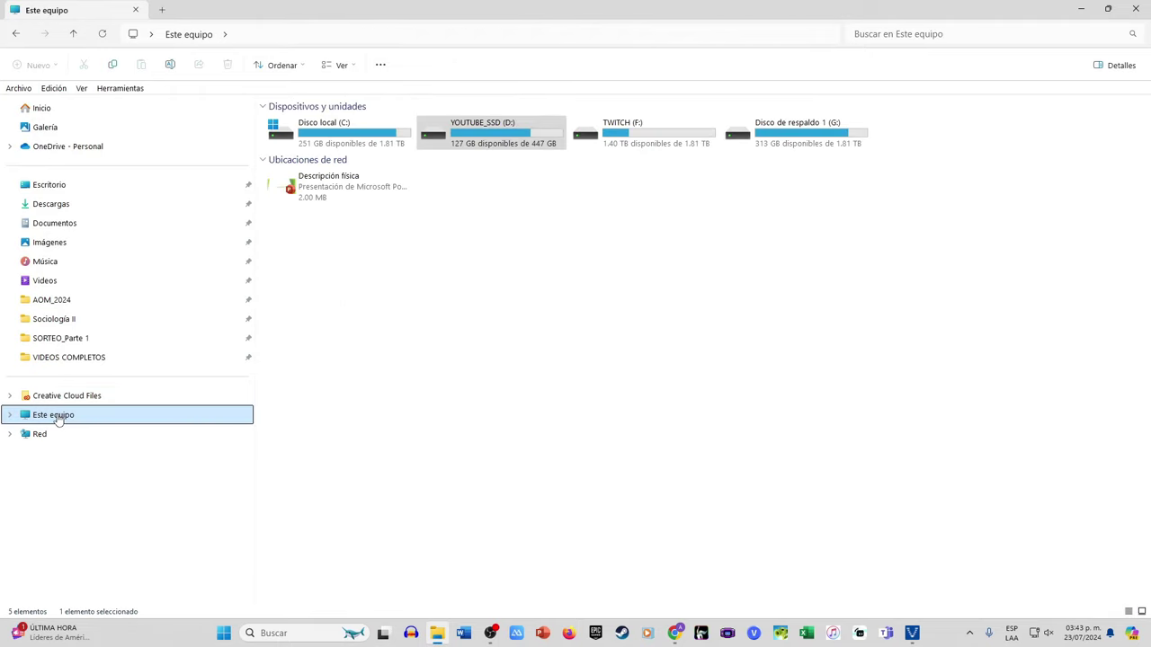
pyautogui.doubleClick(360, 137)
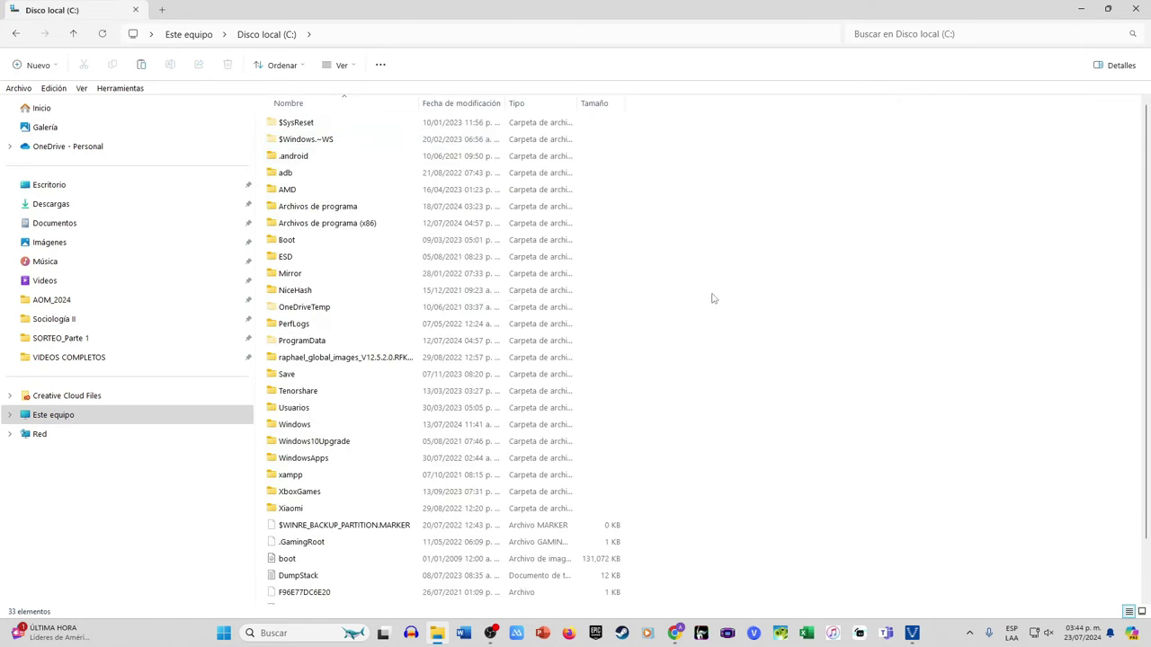
pyautogui.scroll(-2, 713, 298)
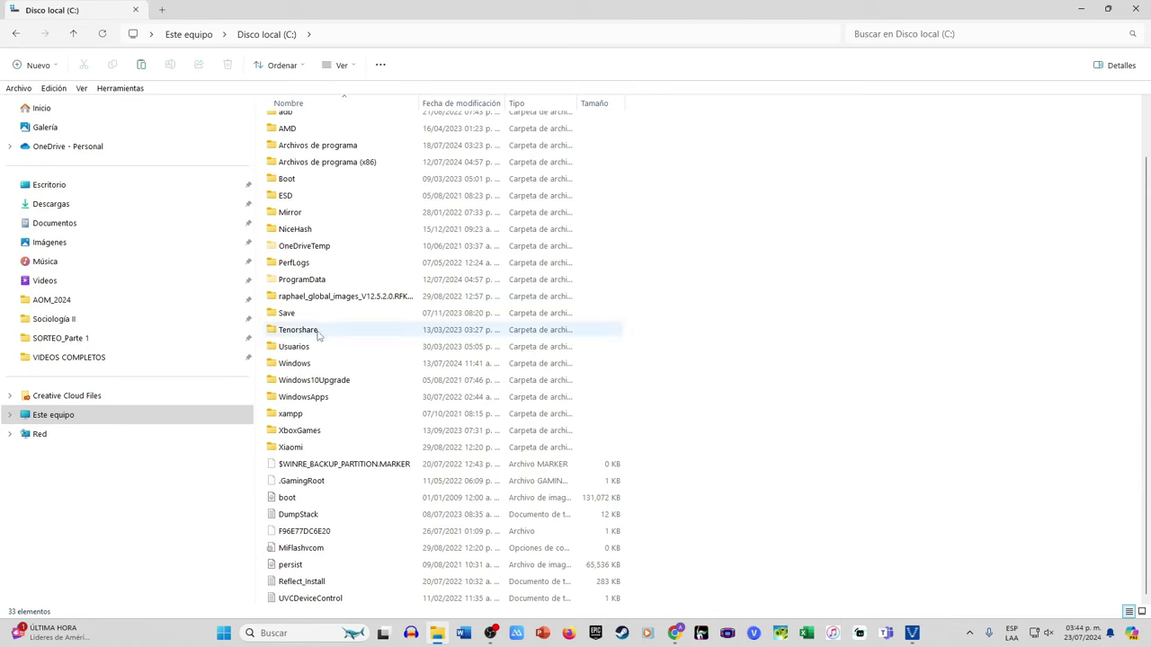
pyautogui.scroll(2, 319, 334)
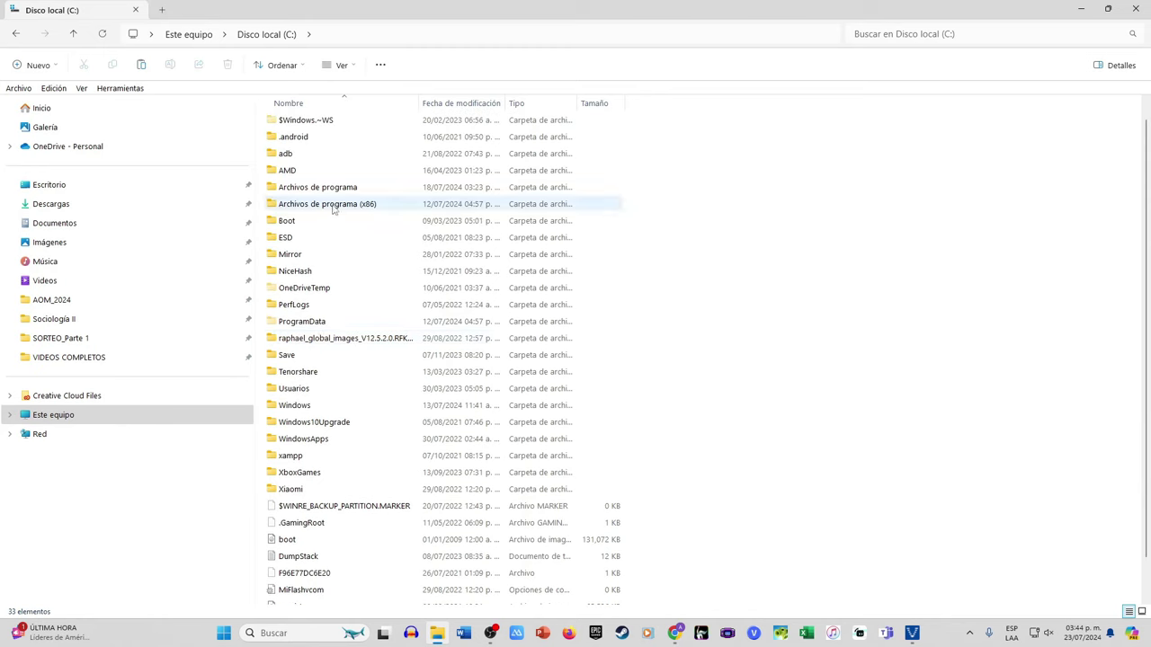
pyautogui.moveTo(367, 209)
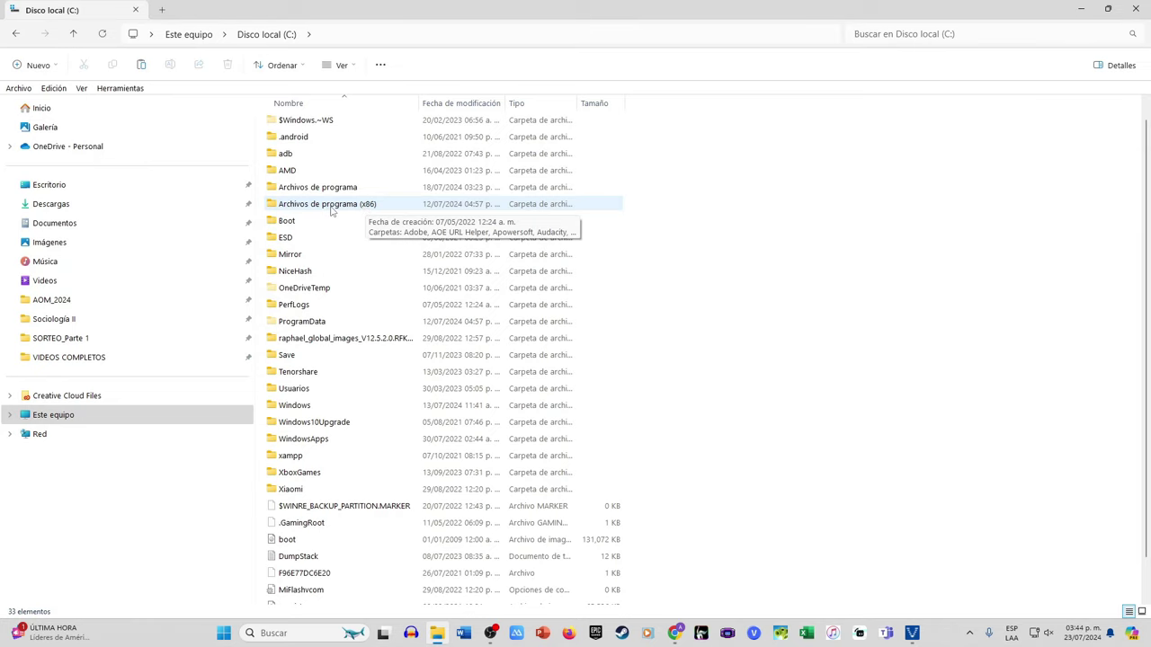
pyautogui.doubleClick(330, 205)
pyautogui.click(319, 419)
pyautogui.scroll(-2, 319, 427)
pyautogui.scroll(-4, 319, 426)
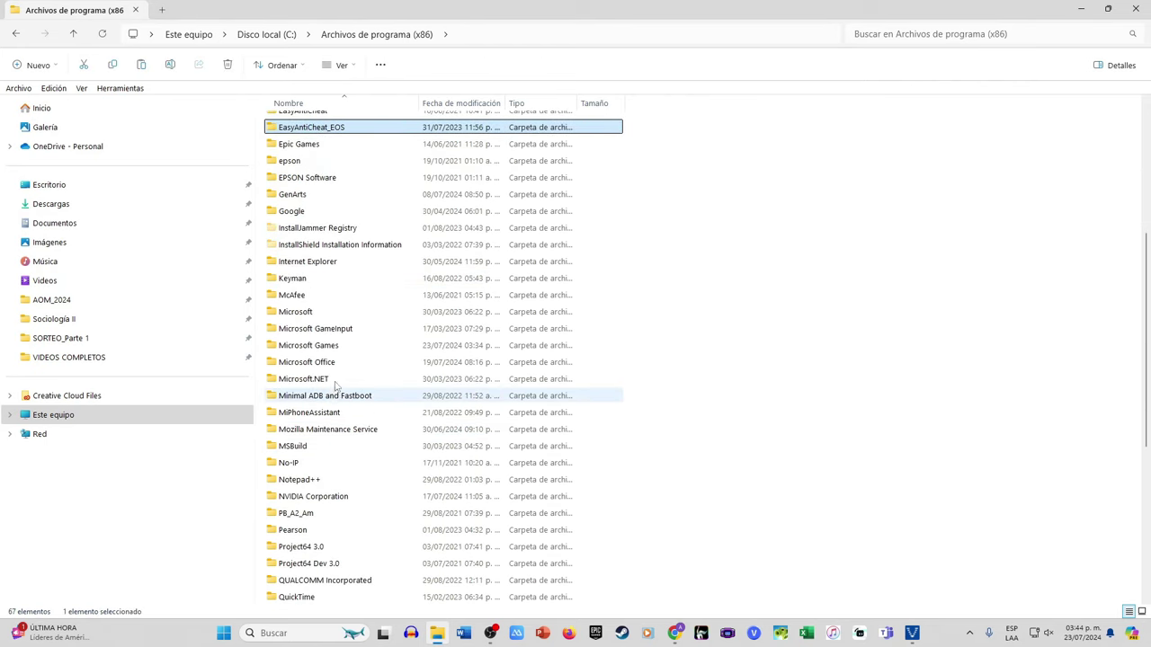
pyautogui.doubleClick(343, 345)
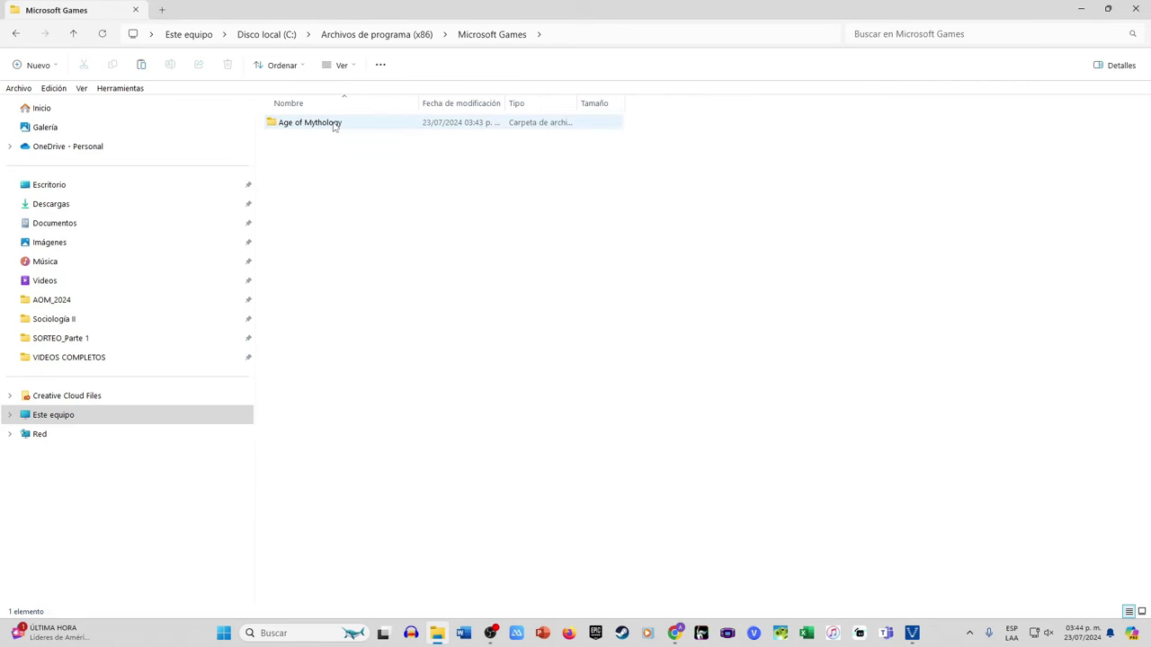
pyautogui.doubleClick(333, 123)
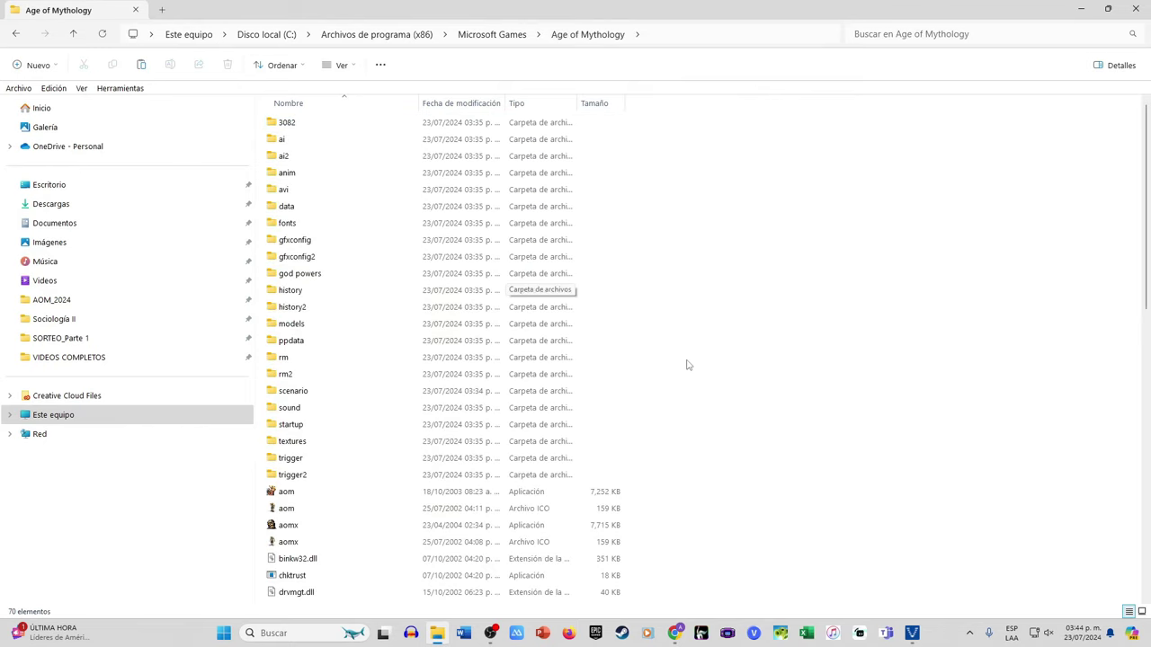
# - Paste the copied aomx application into the Age of Mythology folder, replacing the existing file and granting administrator permission
pyautogui.scroll(-8, 683, 377)
pyautogui.scroll(5, 683, 383)
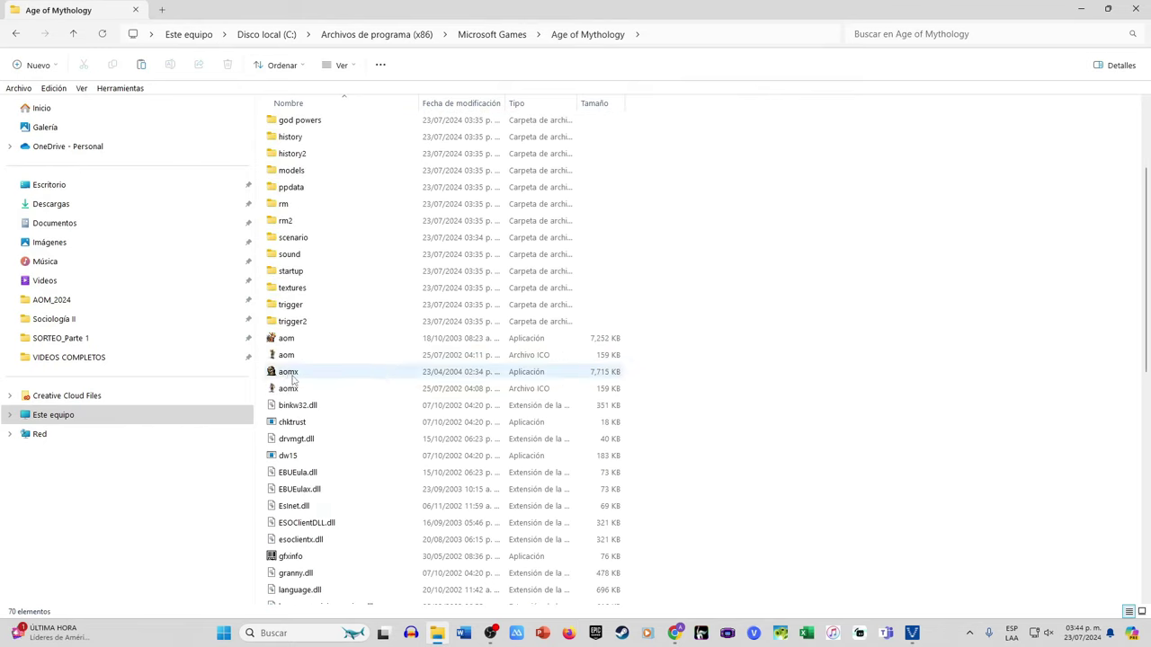
pyautogui.click(294, 374)
pyautogui.moveTo(310, 375)
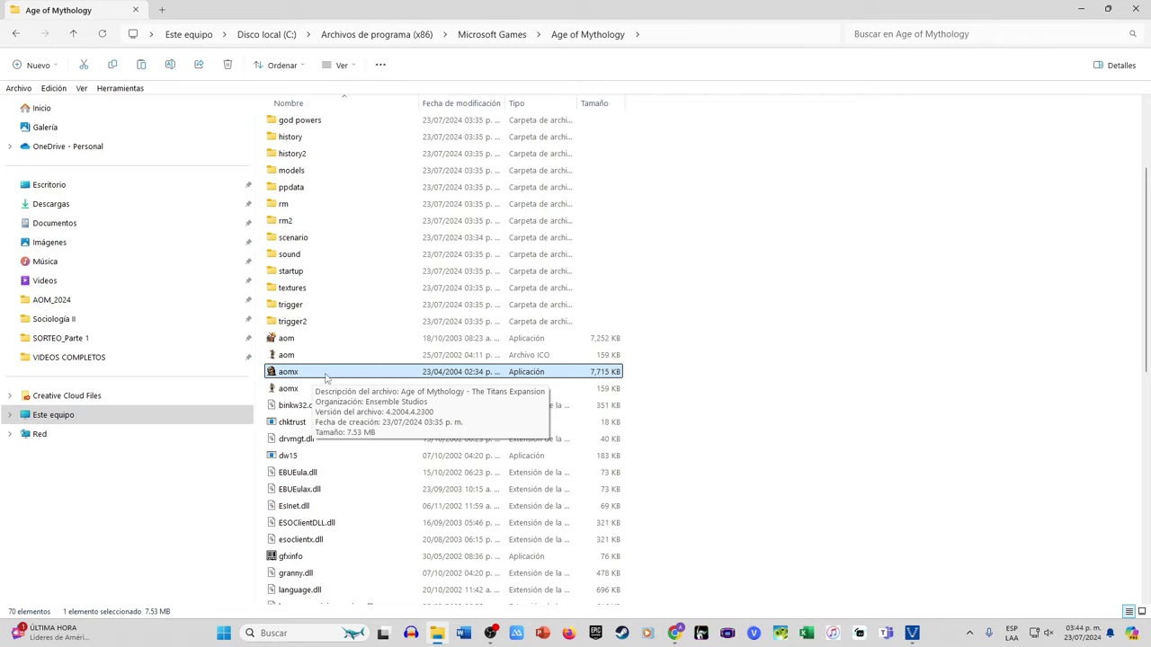
pyautogui.click(730, 378)
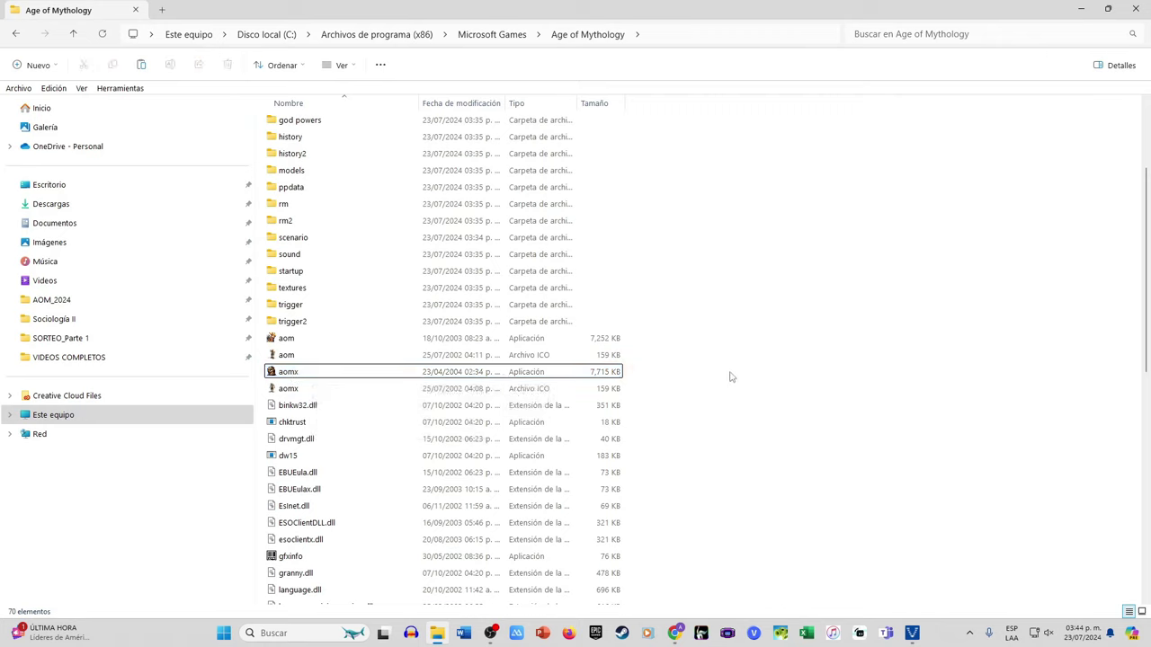
pyautogui.rightClick(730, 378)
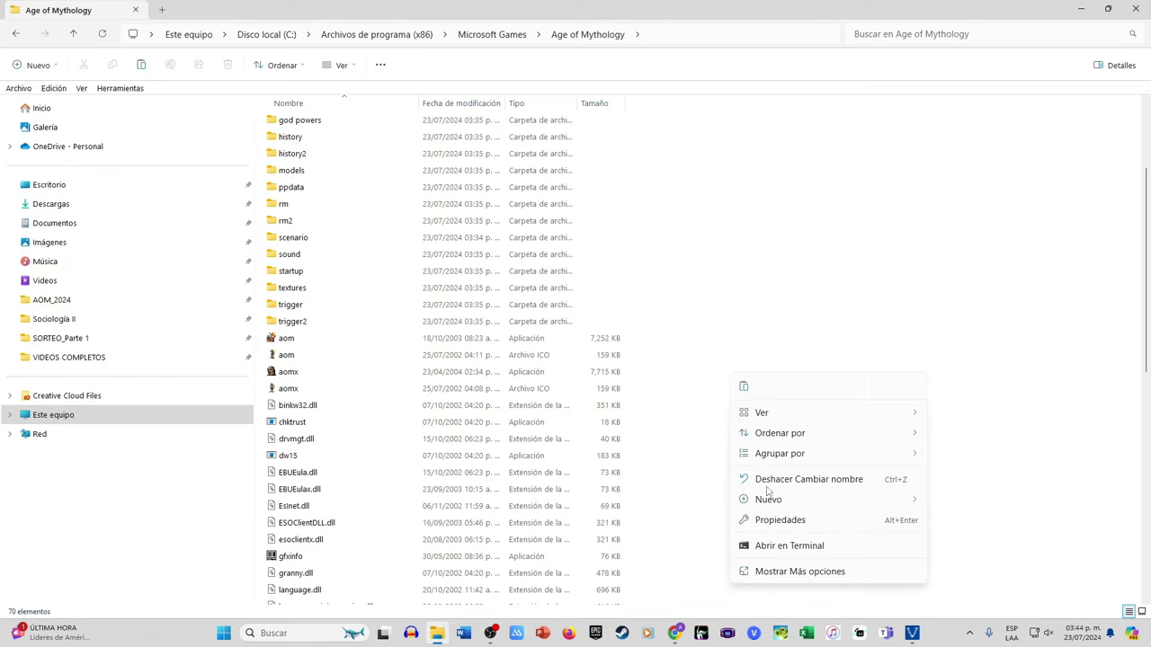
pyautogui.click(779, 572)
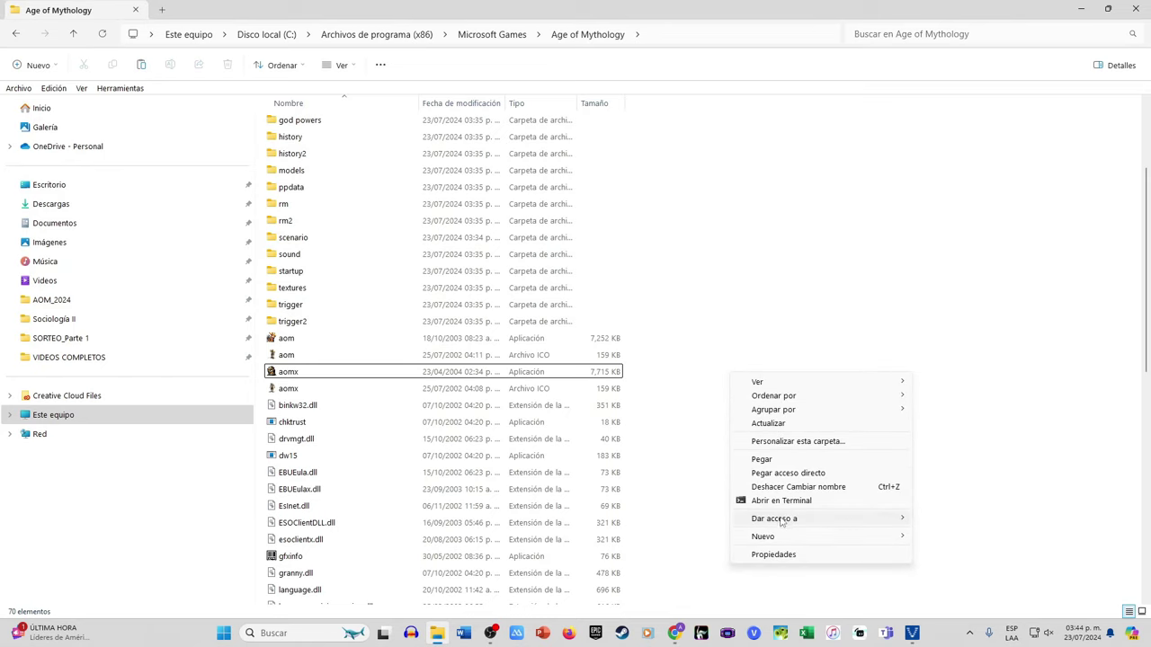
pyautogui.click(762, 459)
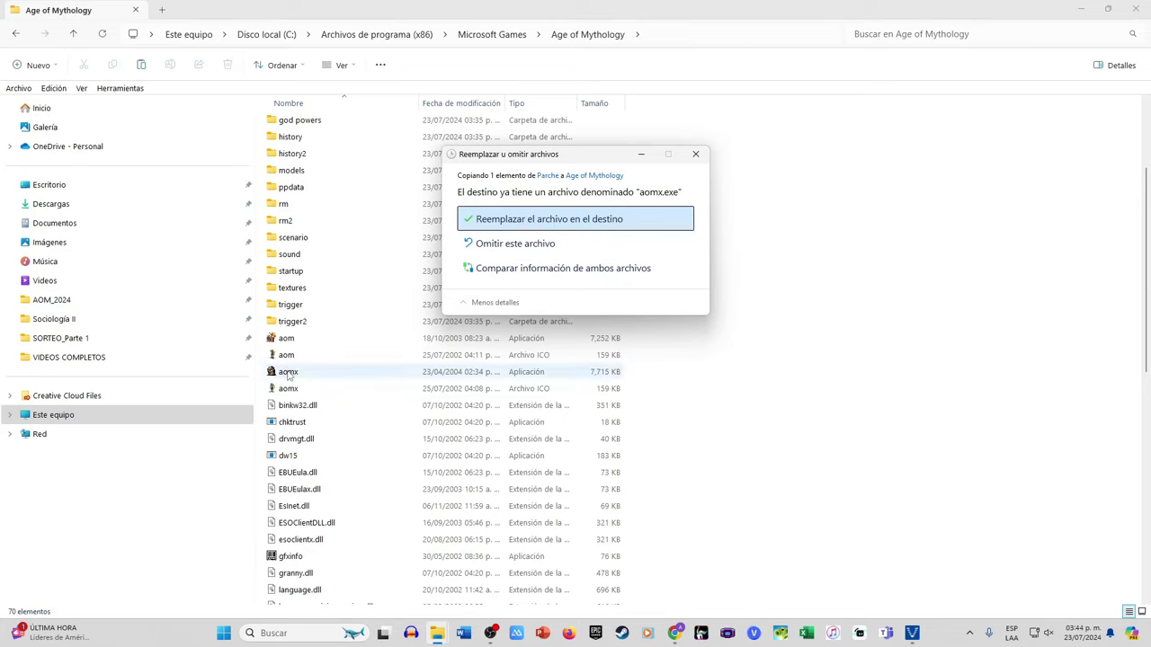
pyautogui.click(536, 225)
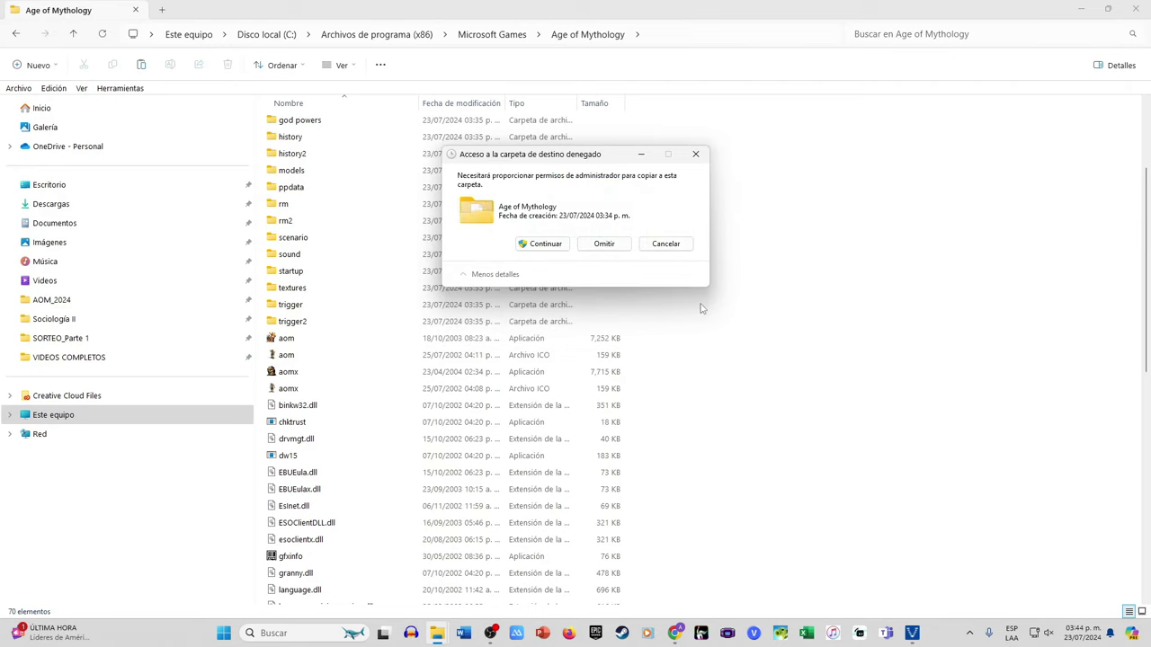
pyautogui.click(543, 243)
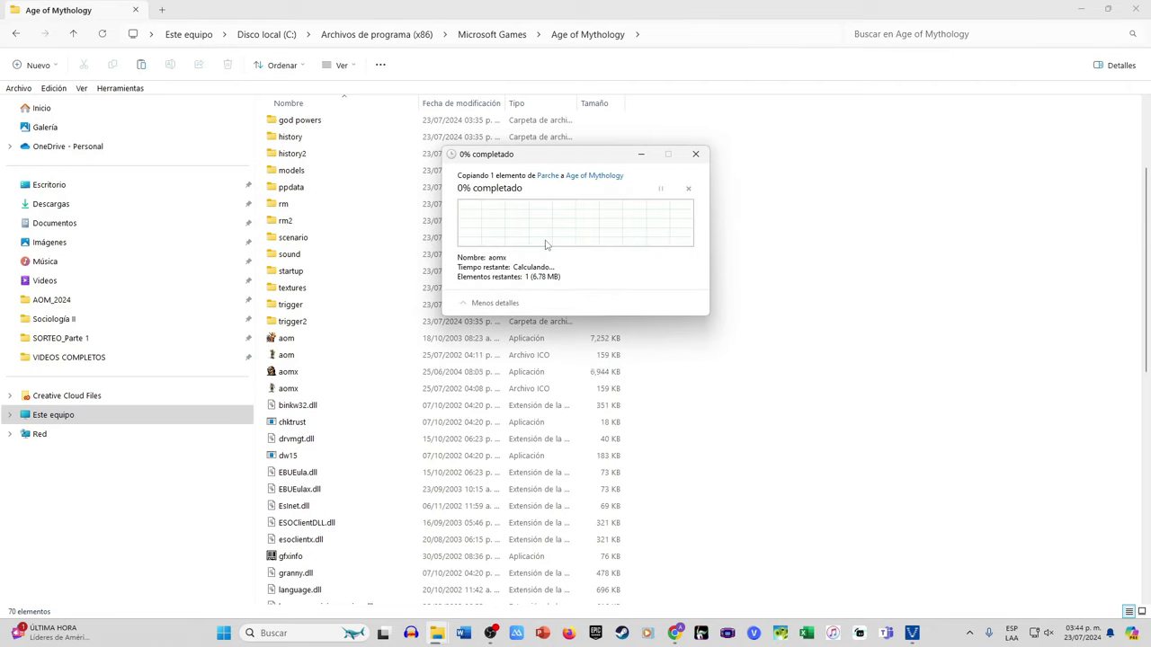
pyautogui.click(706, 409)
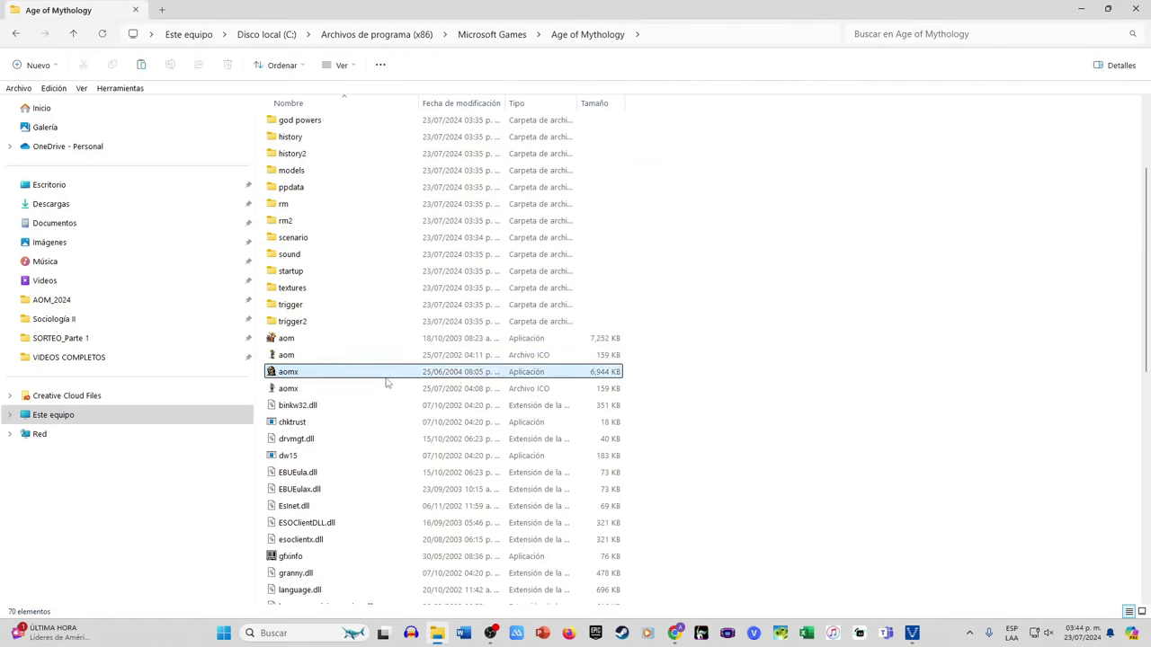
pyautogui.rightClick(298, 376)
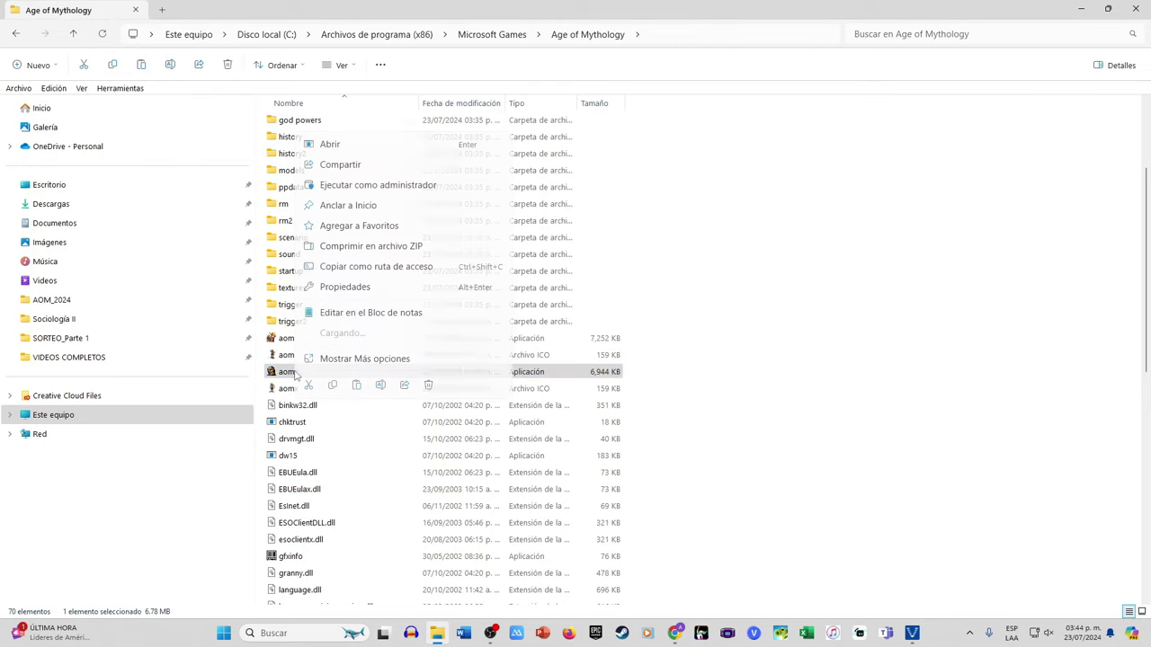
pyautogui.click(702, 365)
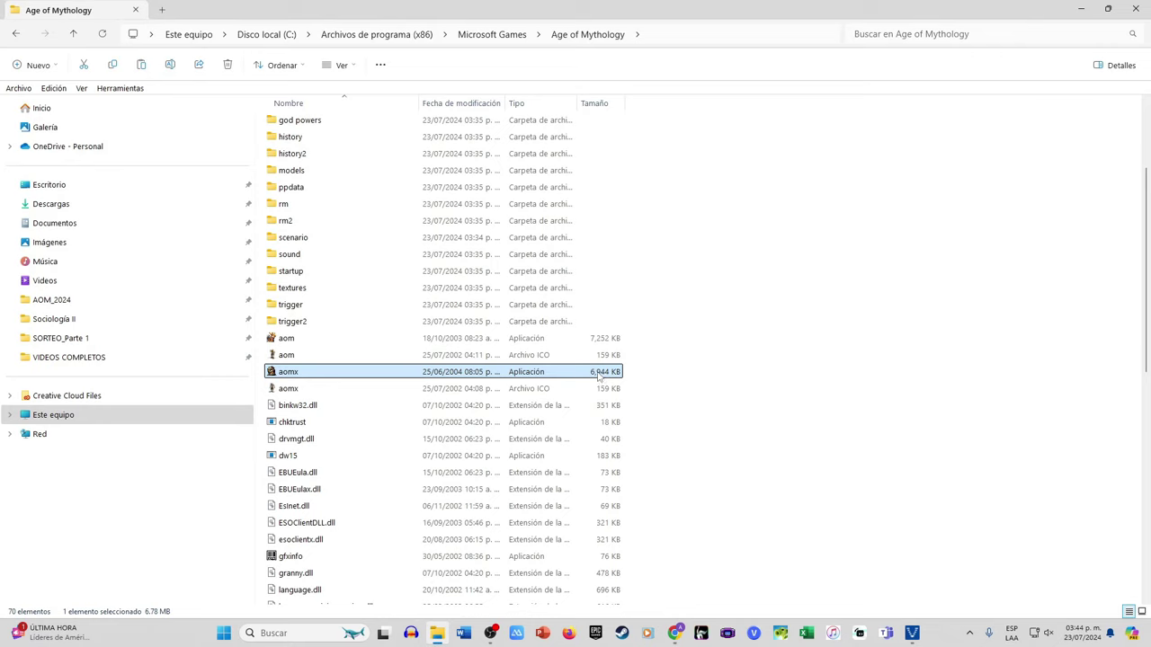
pyautogui.click(717, 390)
pyautogui.click(611, 376)
pyautogui.click(735, 401)
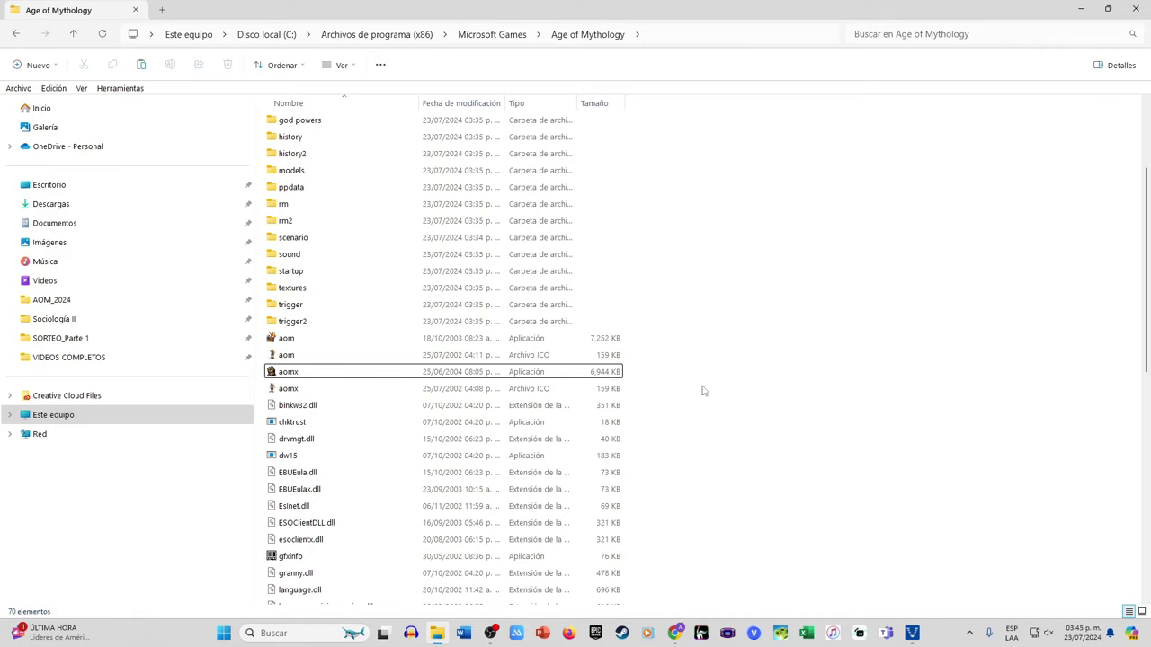
# - Switch to Voobly's Game Browser, enter the AOT Main Lobby and dismiss the mod installation notices
pyautogui.click(911, 633)
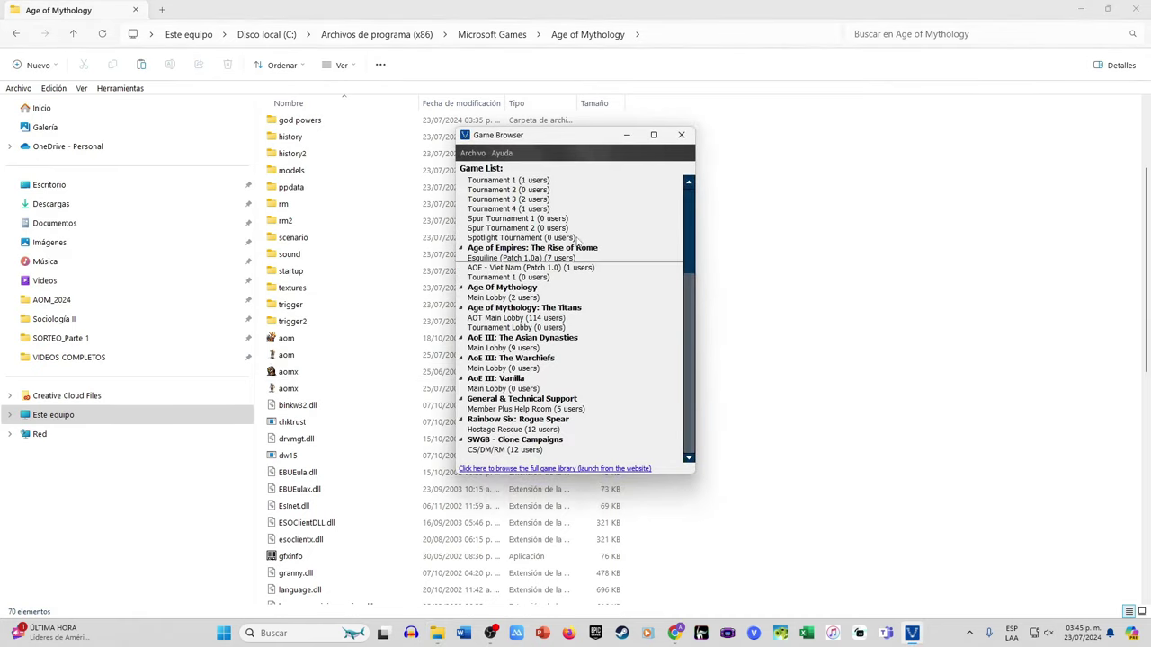
pyautogui.doubleClick(539, 318)
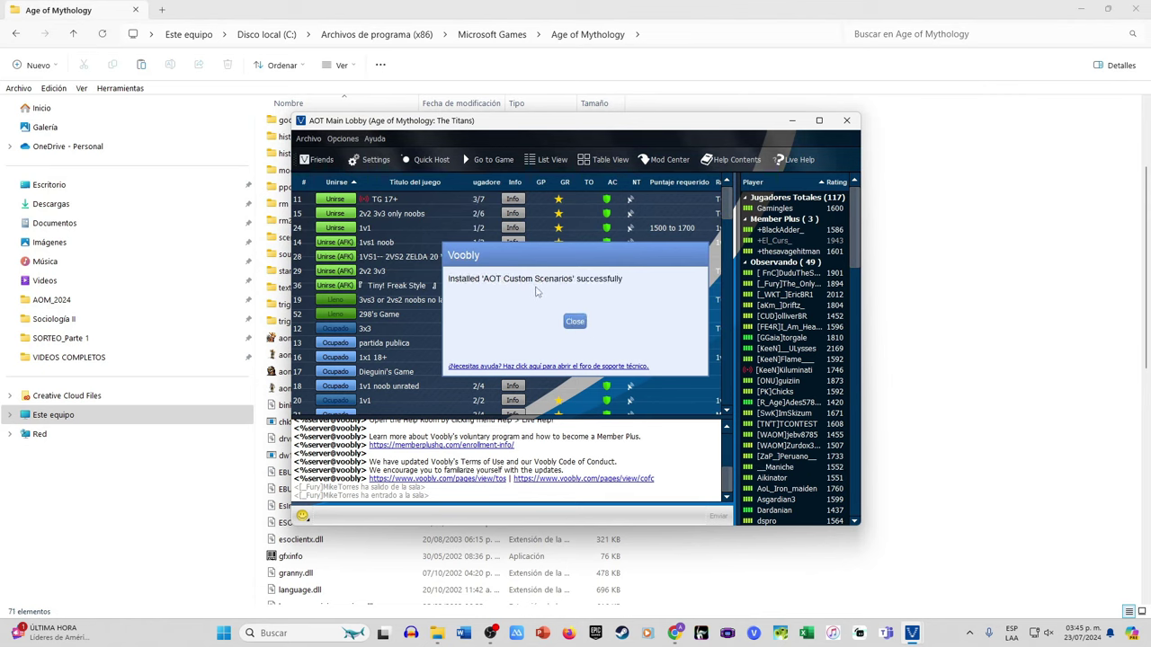
pyautogui.click(582, 325)
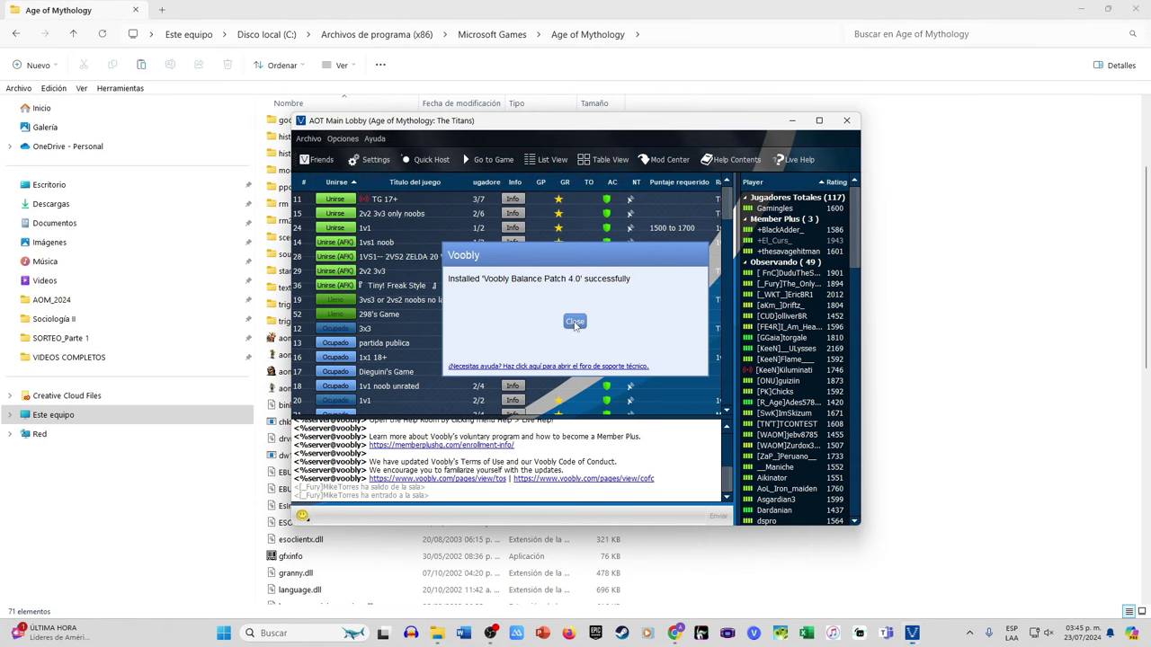
pyautogui.click(575, 322)
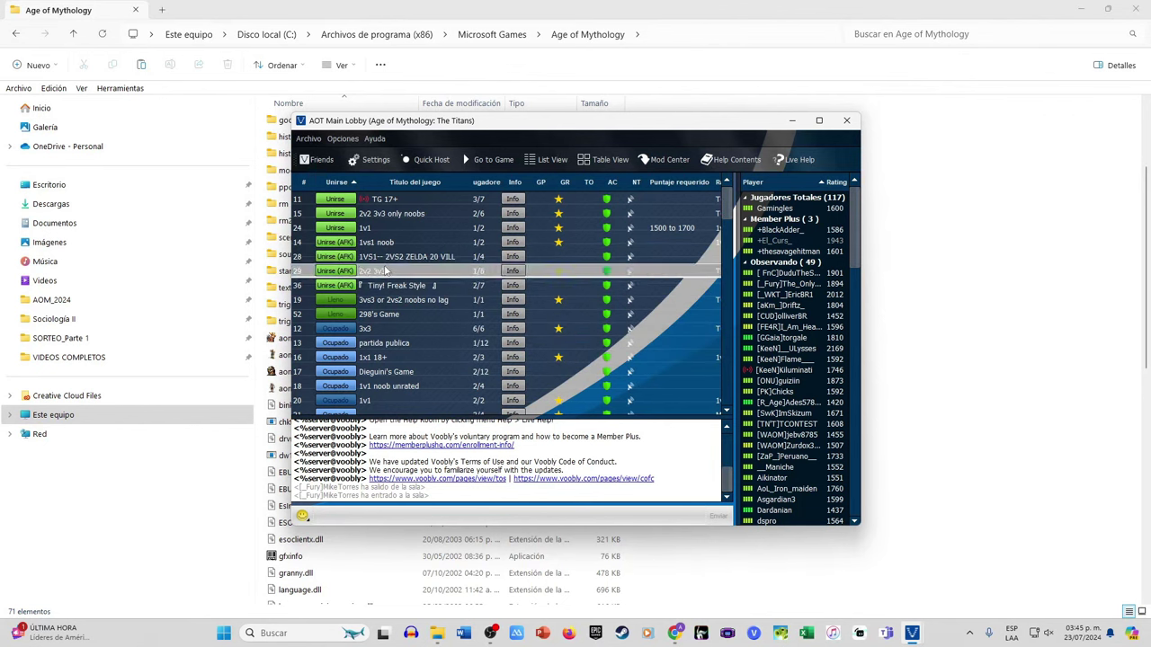
# - Join the "2v2 3v3 only noobs" game, dismiss the mod installation notice and maximize the game room to inspect its players
pyautogui.click(337, 214)
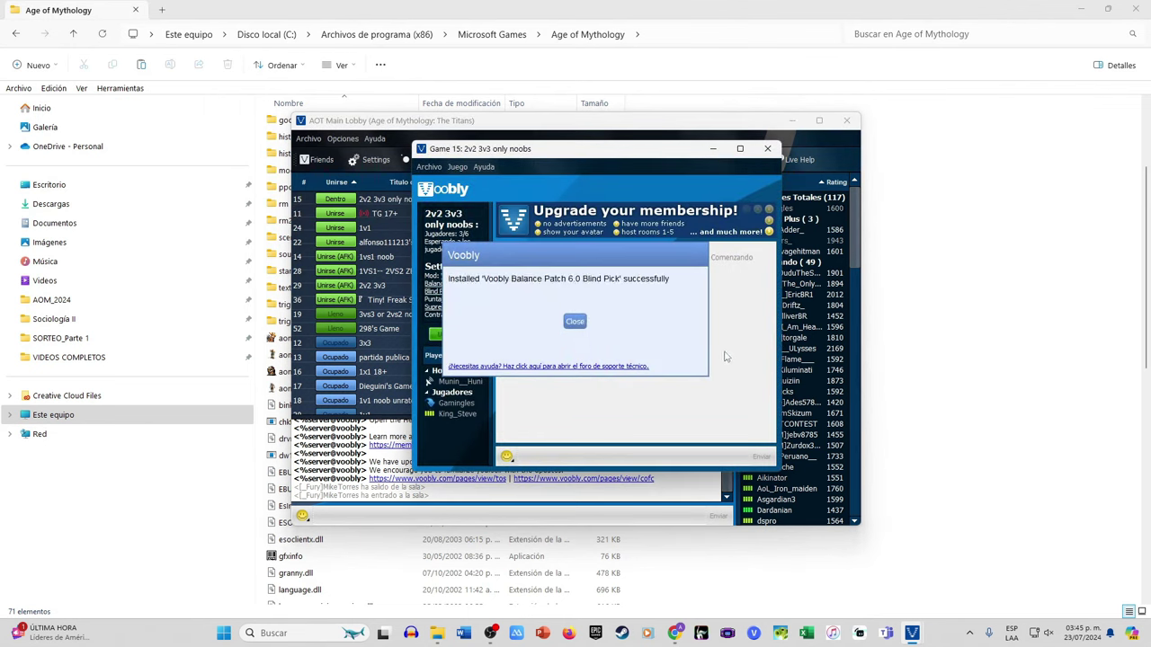
pyautogui.click(575, 321)
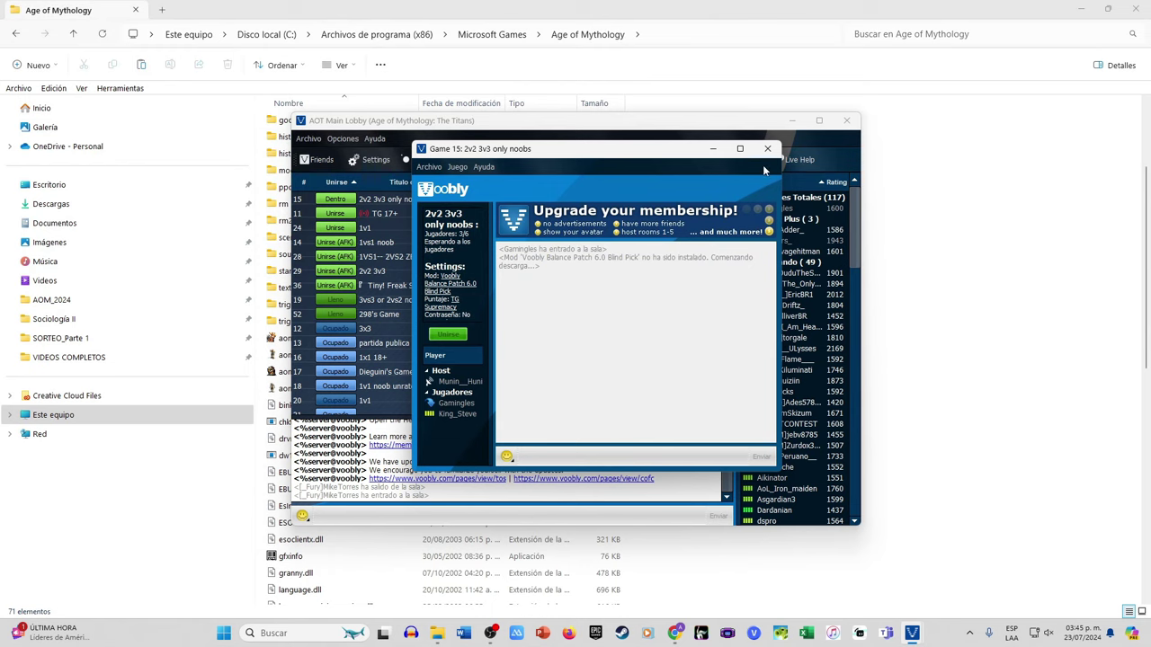
pyautogui.click(740, 148)
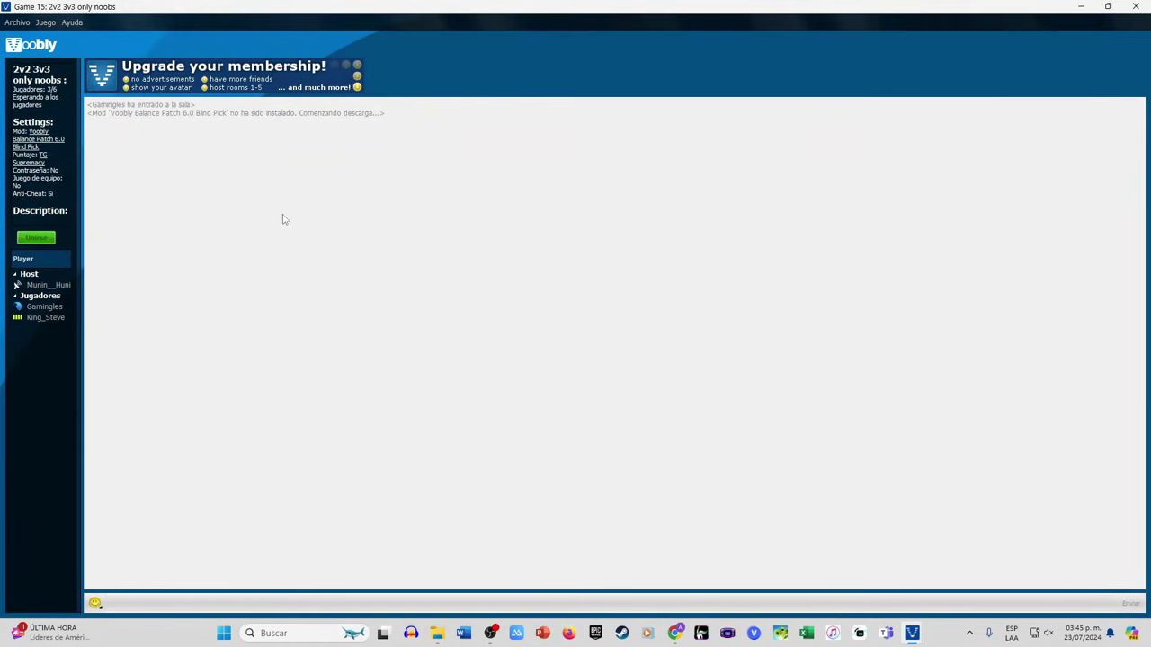
pyautogui.moveTo(51, 320)
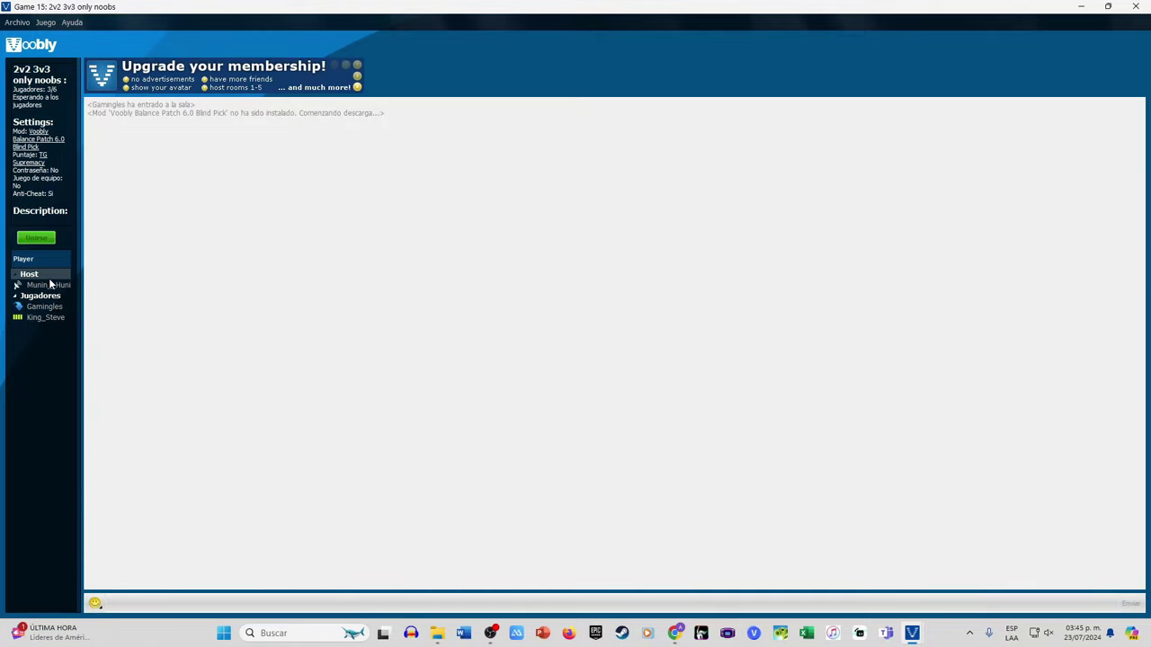
pyautogui.moveTo(51, 284)
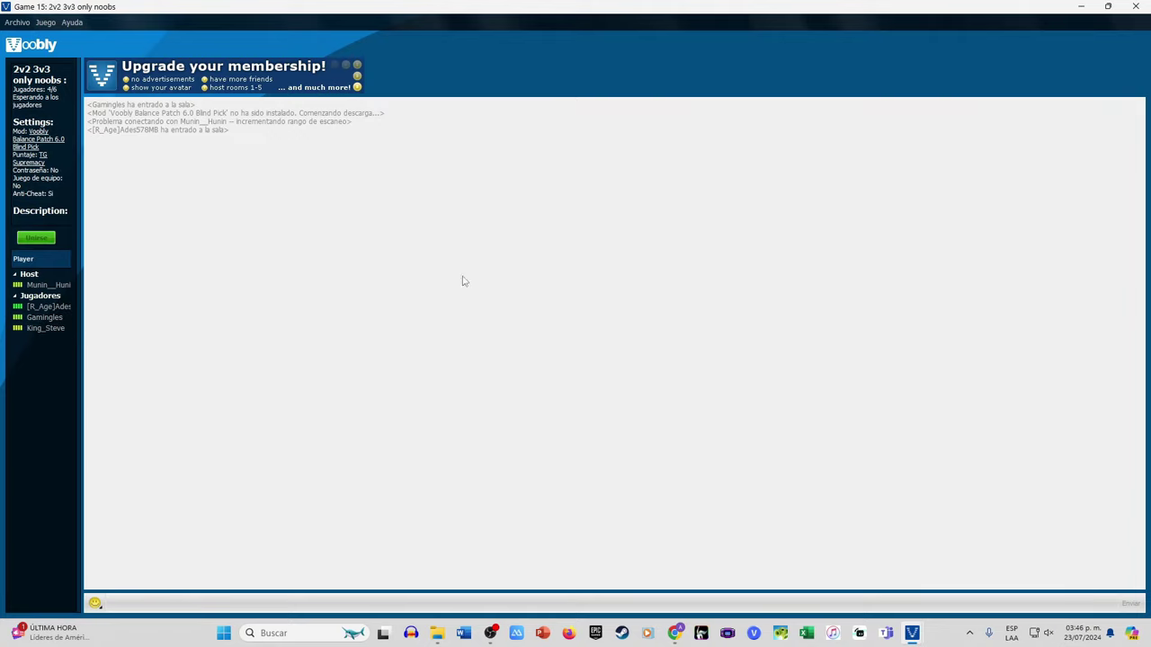
# - Close the "2v2 3v3 only noobs" game room, the AOT Main Lobby and the Game Browser
pyautogui.click(1137, 7)
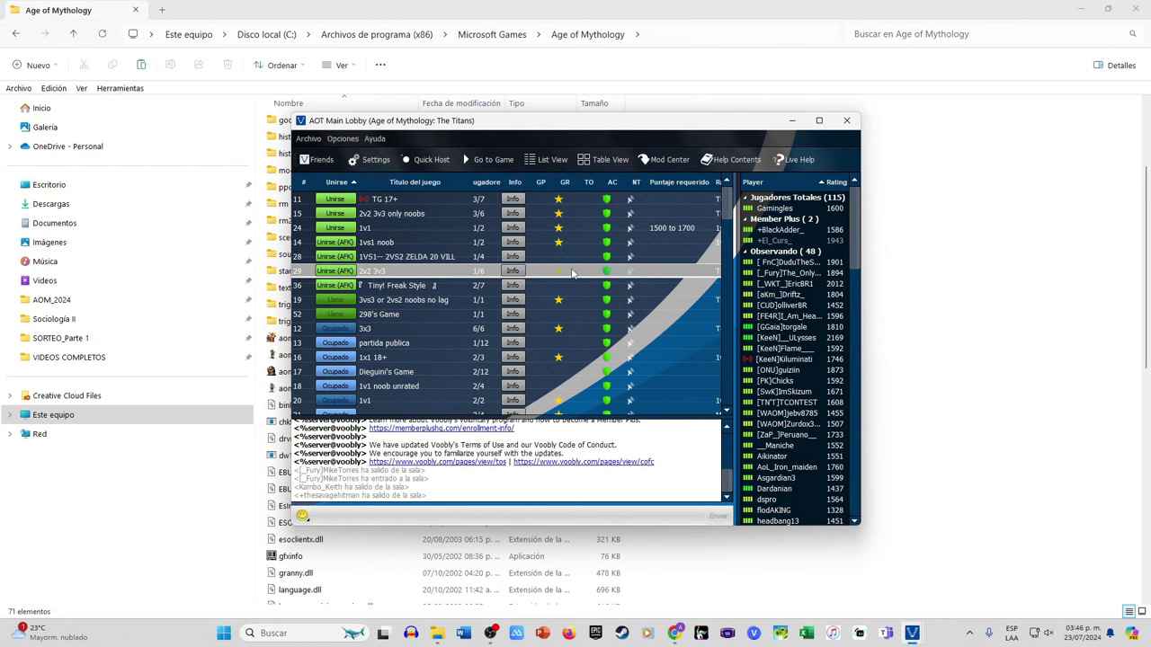
pyautogui.click(846, 119)
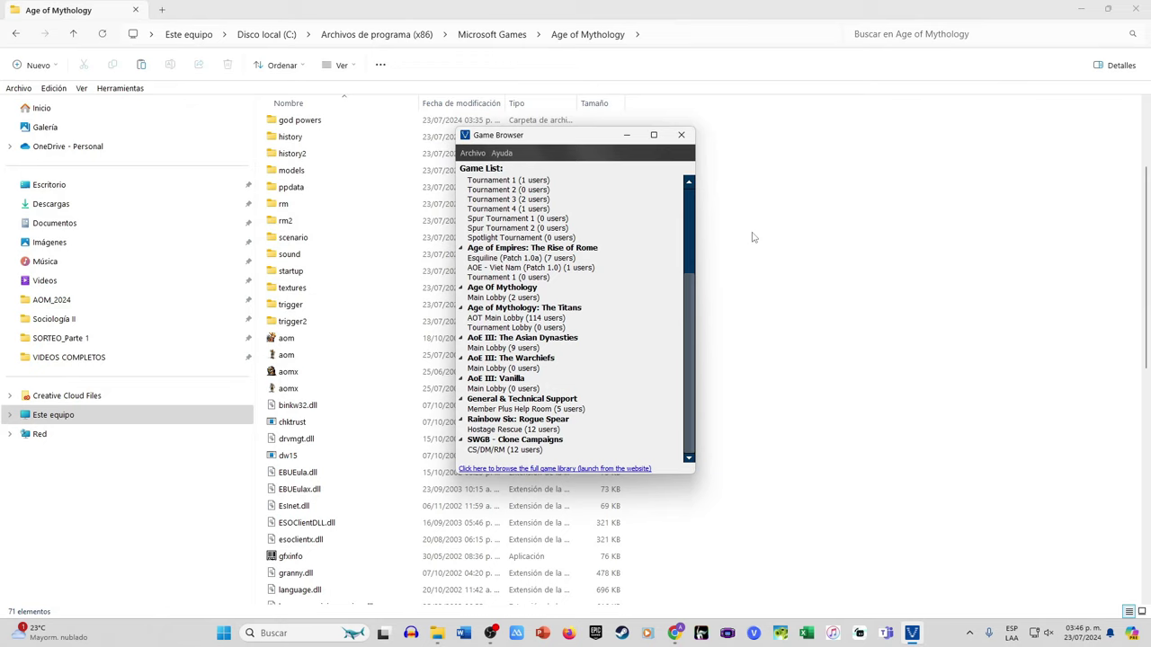
pyautogui.click(681, 135)
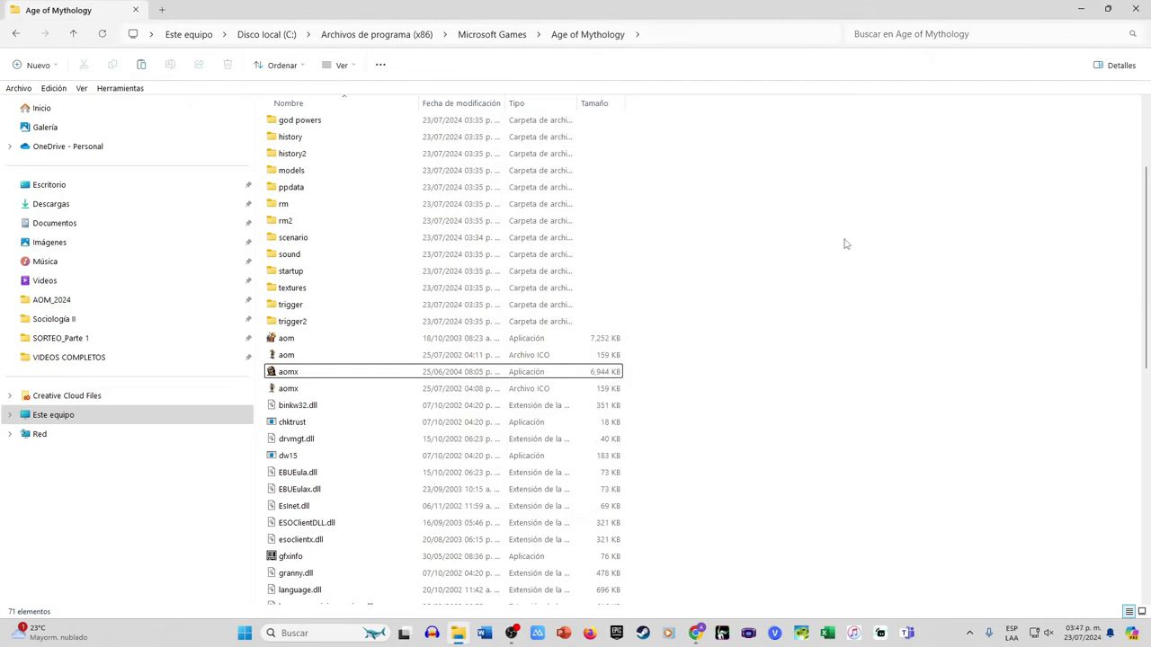